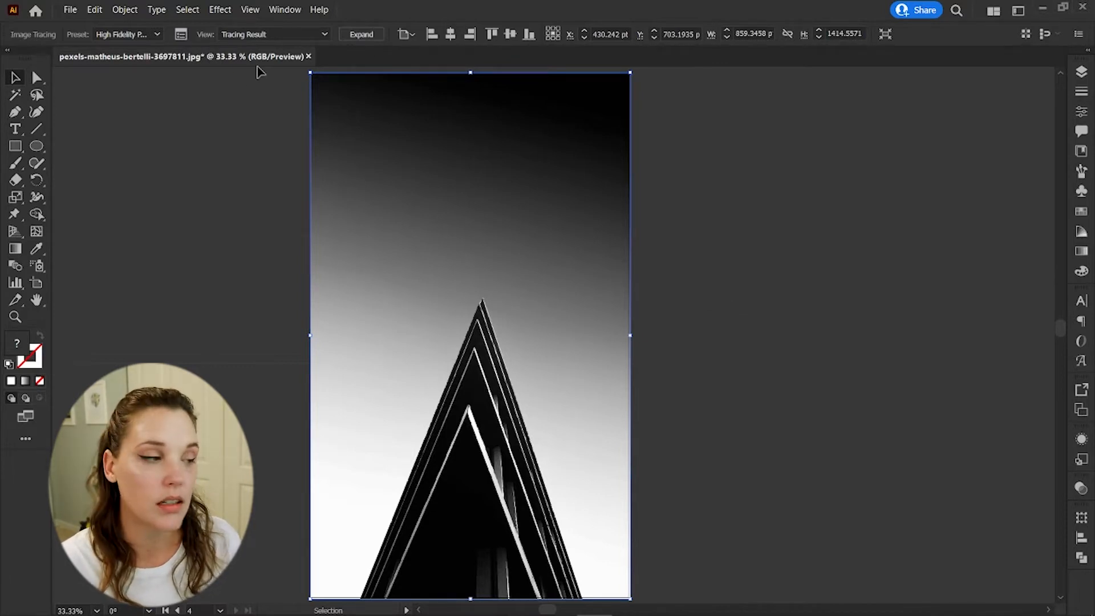
Expand the traced building image into vector paths and simplify the resulting paths.
{"action": "left_click", "coordinate": [361, 34]}
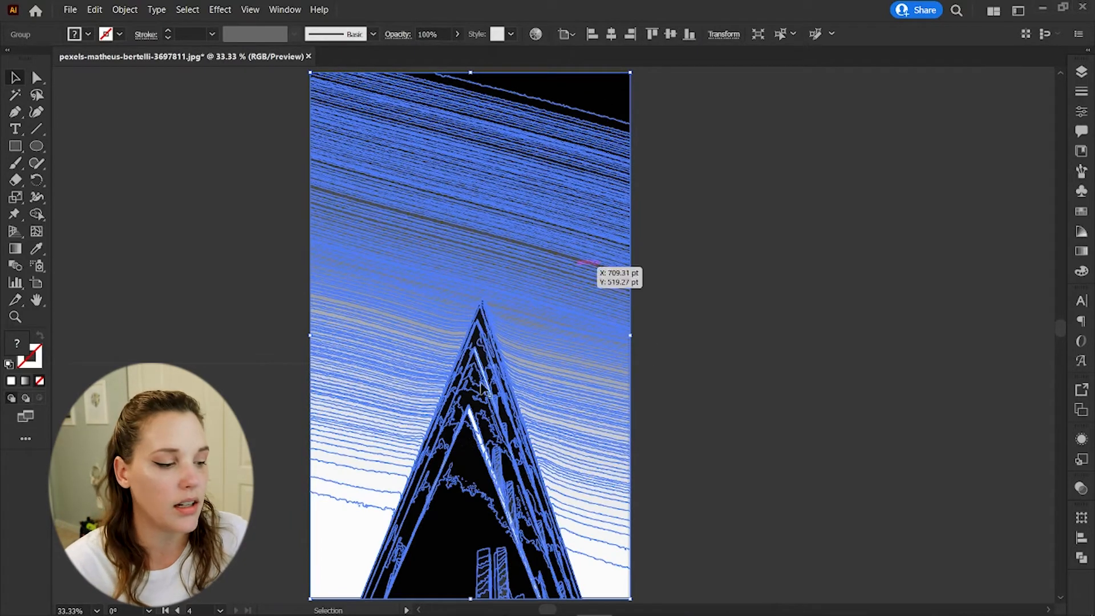
{"action": "left_click", "coordinate": [124, 9]}
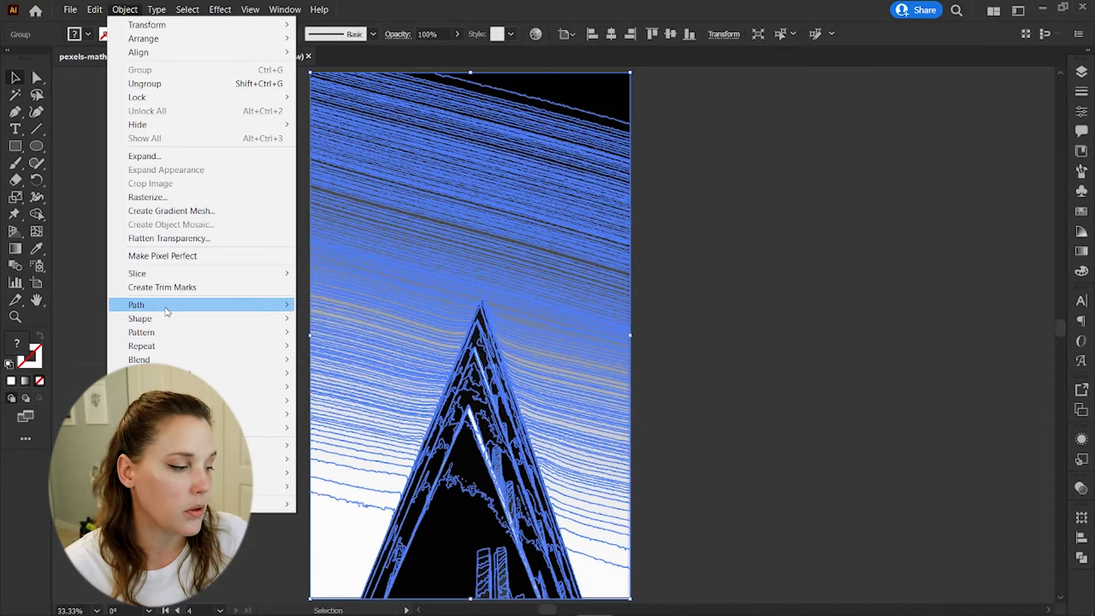
{"action": "mouse_move", "coordinate": [168, 310]}
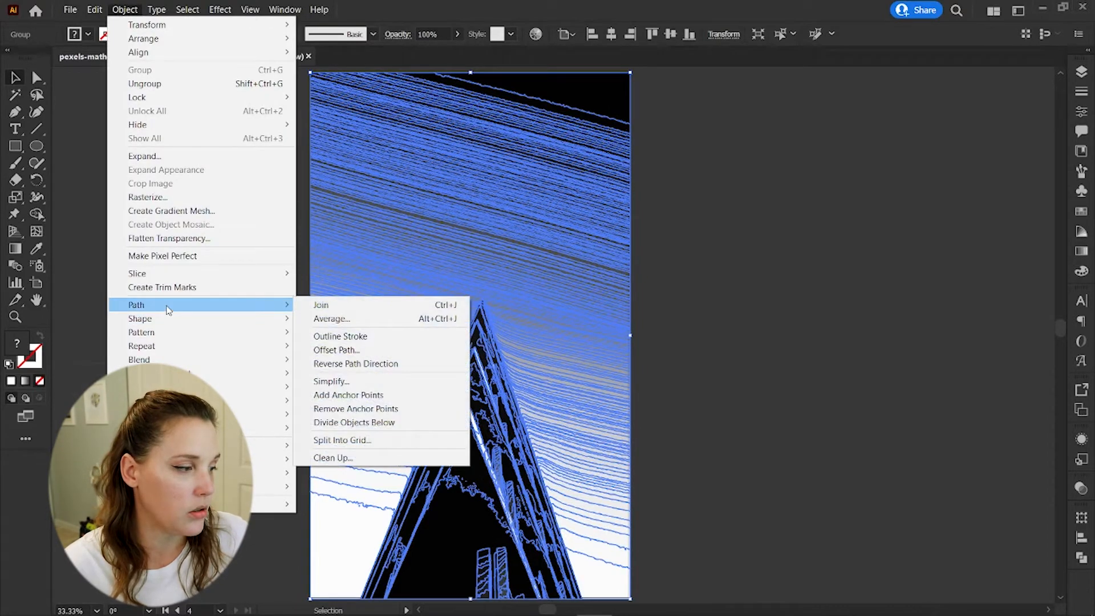
{"action": "left_click", "coordinate": [344, 391]}
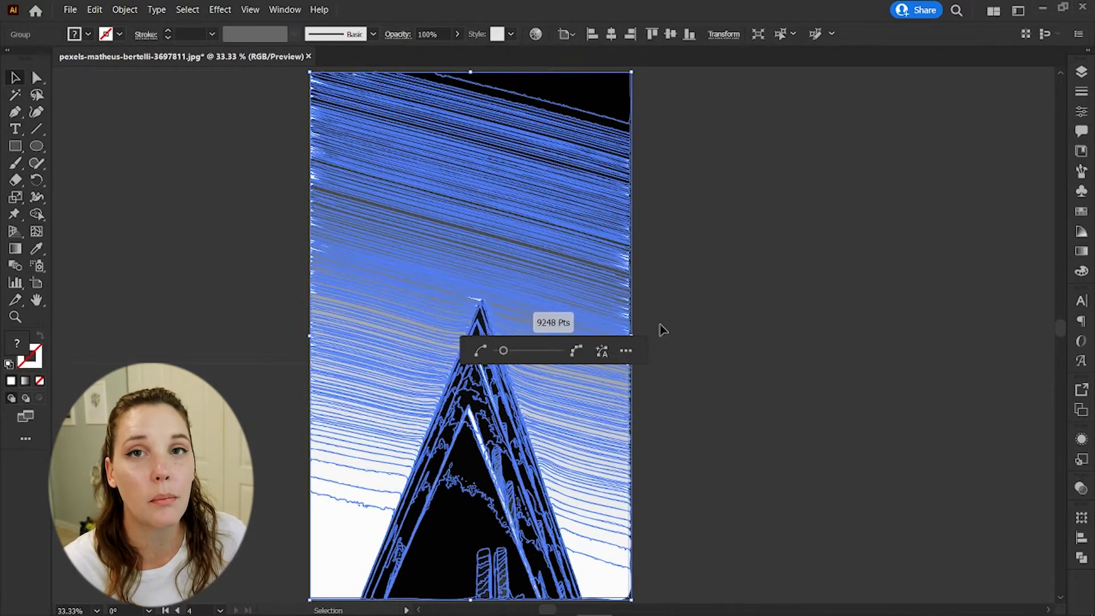
{"action": "left_click", "coordinate": [751, 342]}
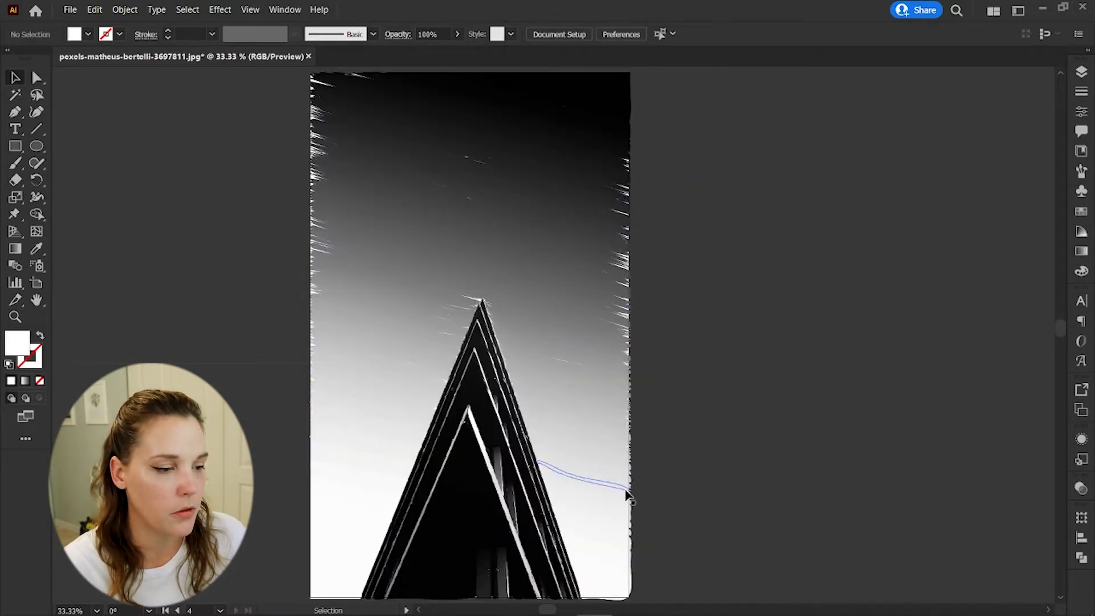
Ungroup the simplified building artwork and delete the gradient sky shapes behind the building.
{"action": "scroll", "coordinate": [627, 496], "scroll_direction": "down", "scroll_amount": 3}
{"action": "scroll", "coordinate": [627, 496], "scroll_direction": "up", "scroll_amount": 1}
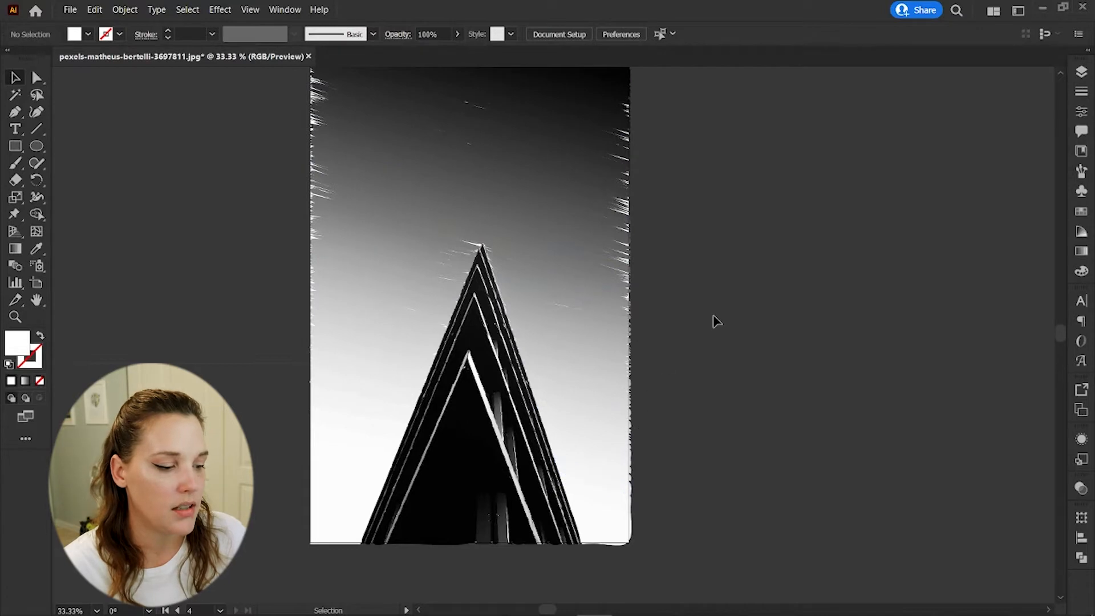
{"action": "scroll", "coordinate": [717, 292], "scroll_direction": "up", "scroll_amount": 4}
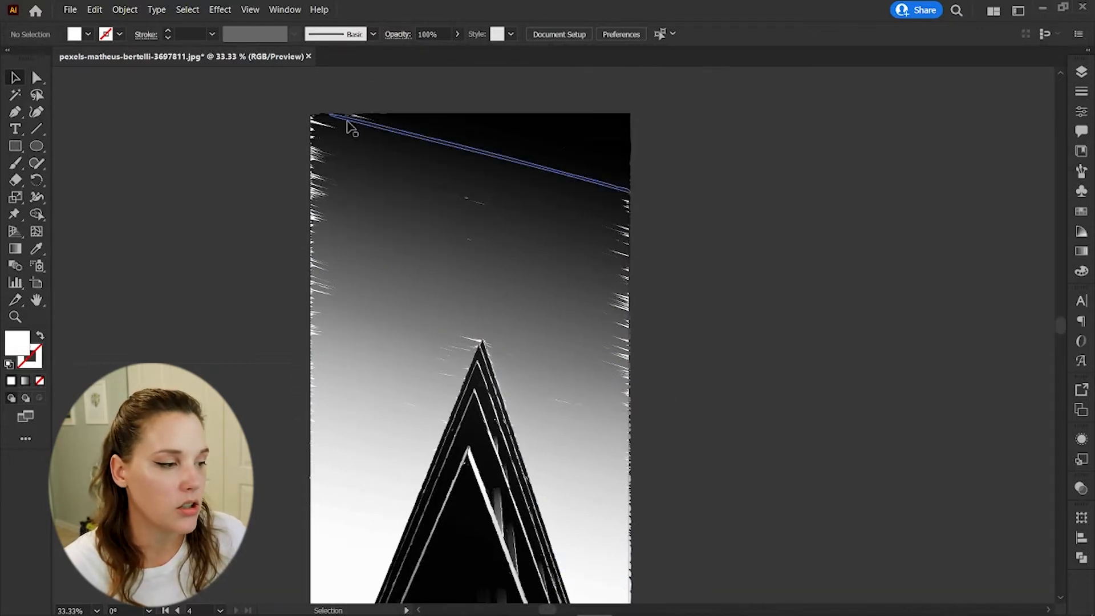
{"action": "left_click", "coordinate": [351, 139]}
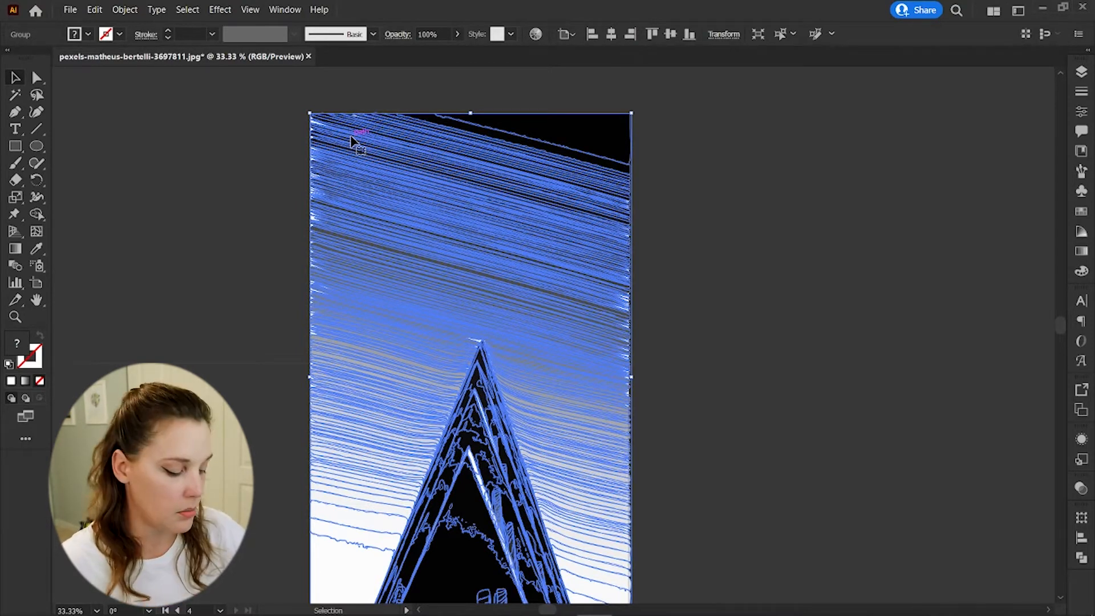
{"action": "key", "text": "ctrl"}
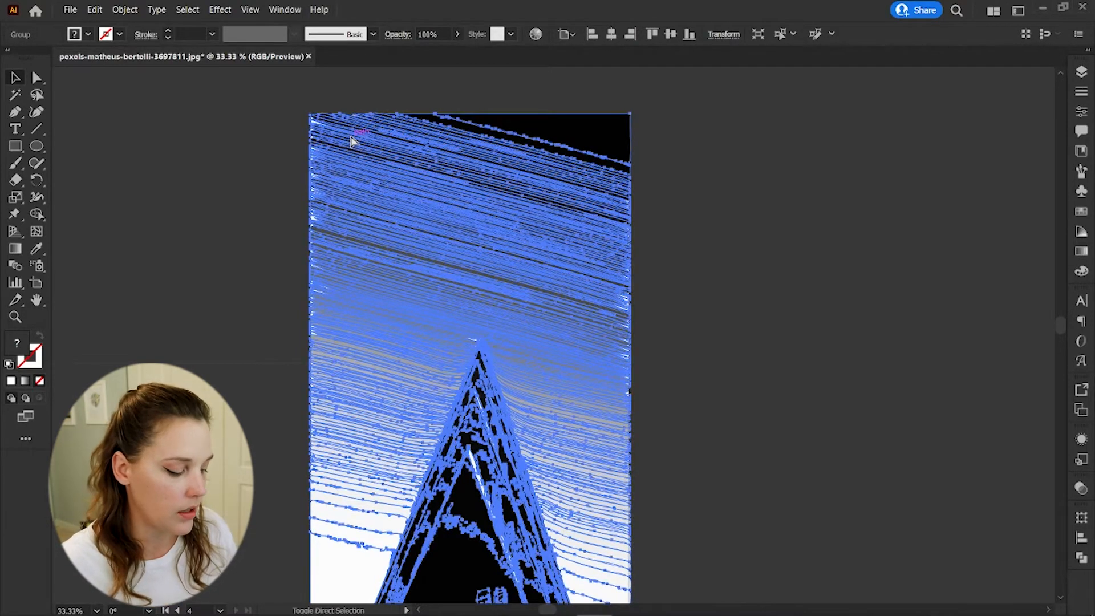
{"action": "left_click", "coordinate": [125, 9]}
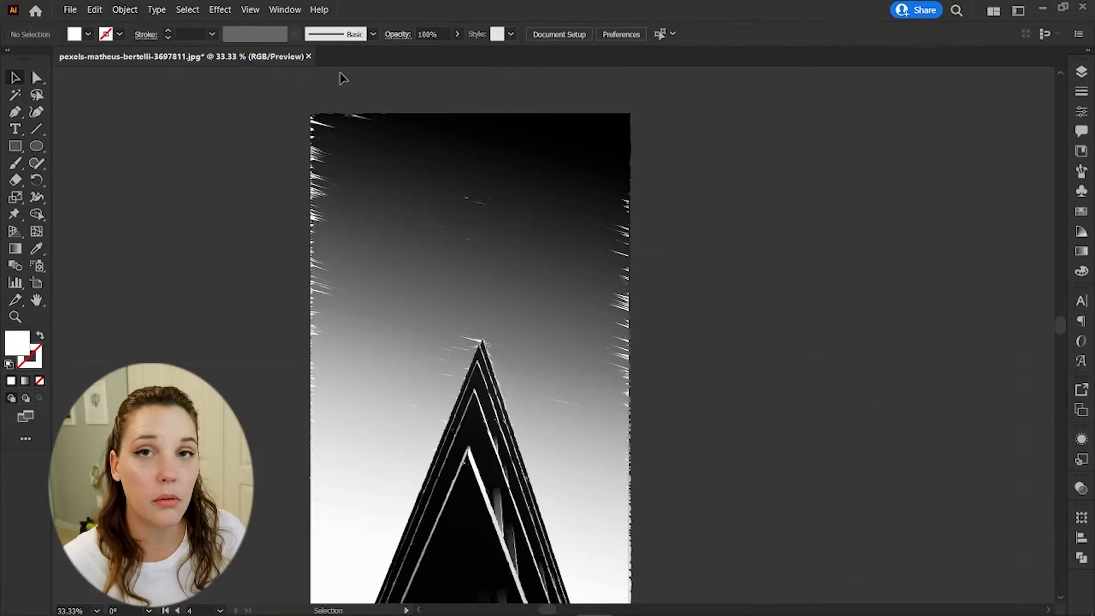
{"action": "mouse_move", "coordinate": [294, 95]}
{"action": "left_mouse_down"}
{"action": "mouse_move", "coordinate": [714, 325]}
{"action": "mouse_move", "coordinate": [716, 309]}
{"action": "left_mouse_up"}
{"action": "key", "text": "Delete"}
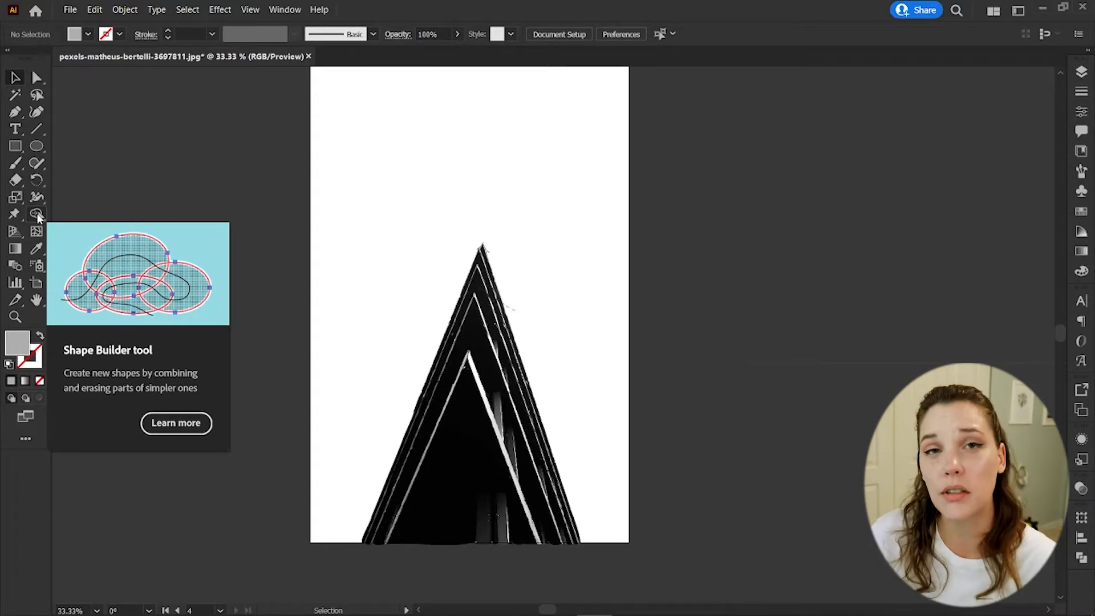
Merge the dark shapes inside the building's inner triangle into one shape with the Shape Builder tool.
{"action": "left_click", "coordinate": [38, 215]}
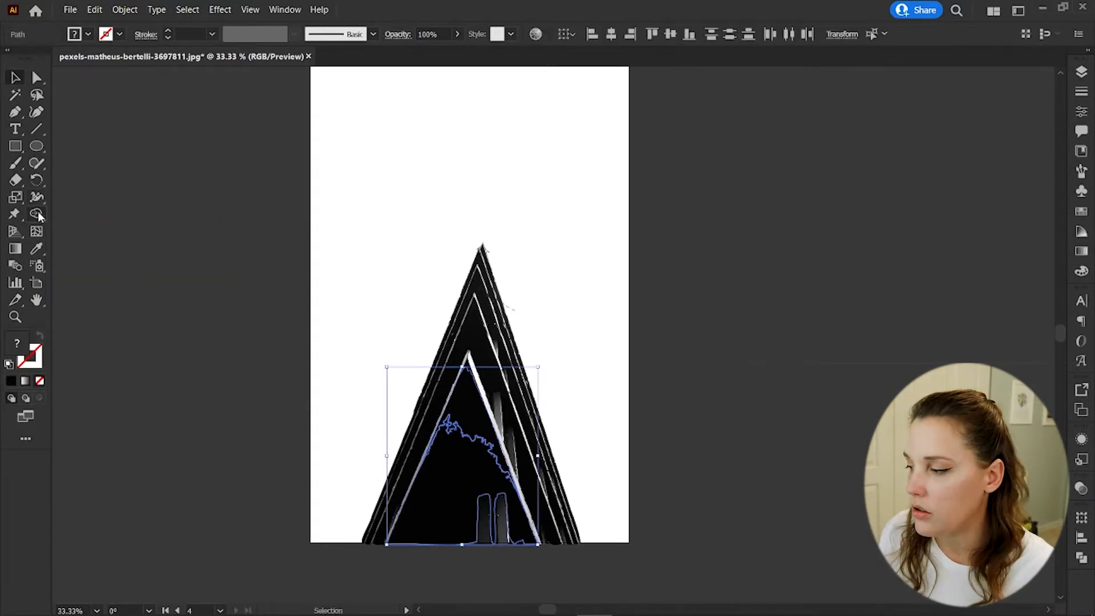
{"action": "left_click", "coordinate": [39, 215]}
{"action": "left_click_drag", "start_coordinate": [461, 403], "coordinate": [446, 505]}
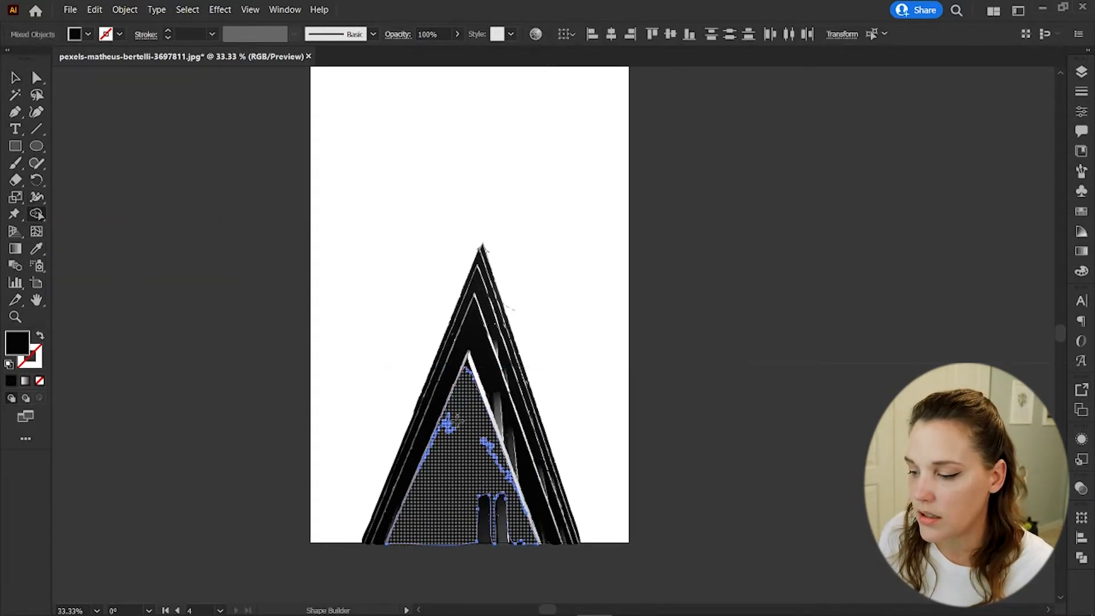
{"action": "left_click", "coordinate": [484, 438]}
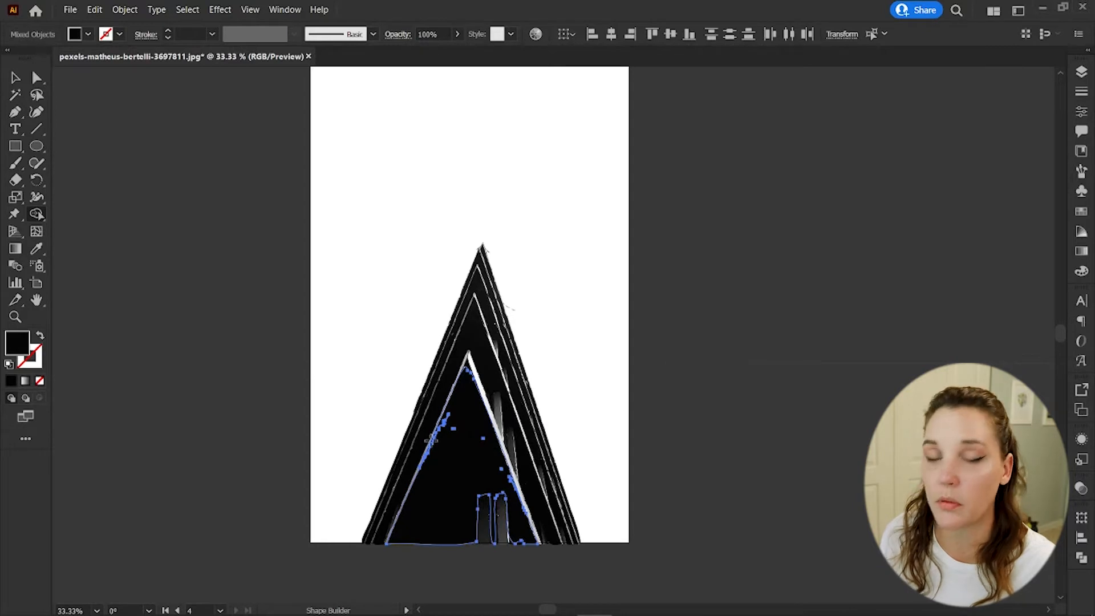
{"action": "key", "text": "v"}
{"action": "left_click", "coordinate": [750, 411]}
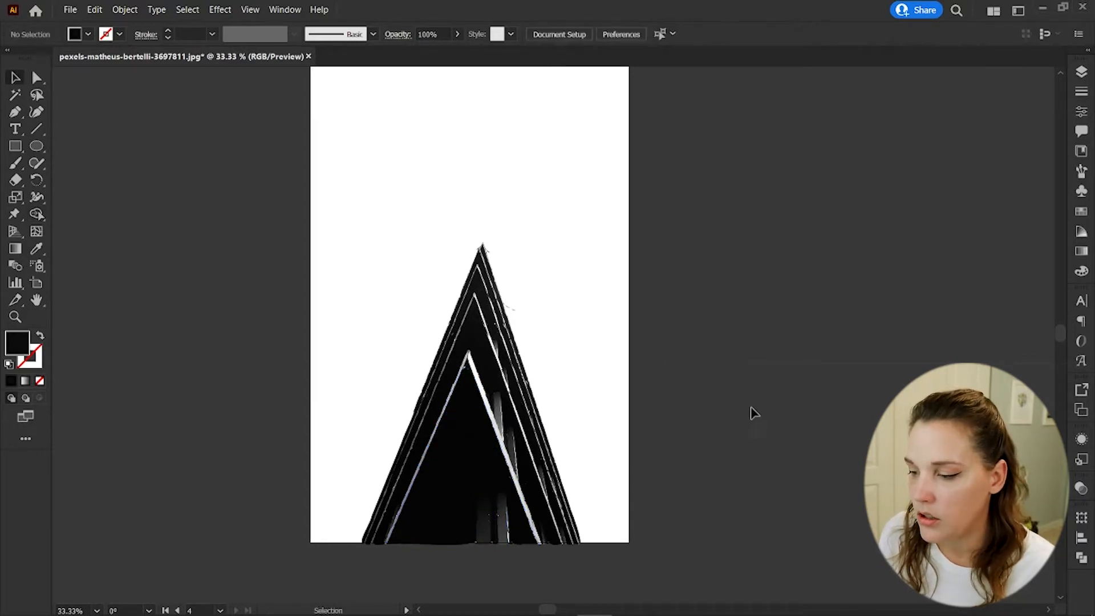
Trace the purple image with the row of blue, purple and yellow ovals using the High Fidelity Photo preset.
{"action": "key", "text": "z"}
{"action": "left_click", "coordinate": [755, 409], "text": "alt"}
{"action": "left_click", "coordinate": [754, 408], "text": "alt"}
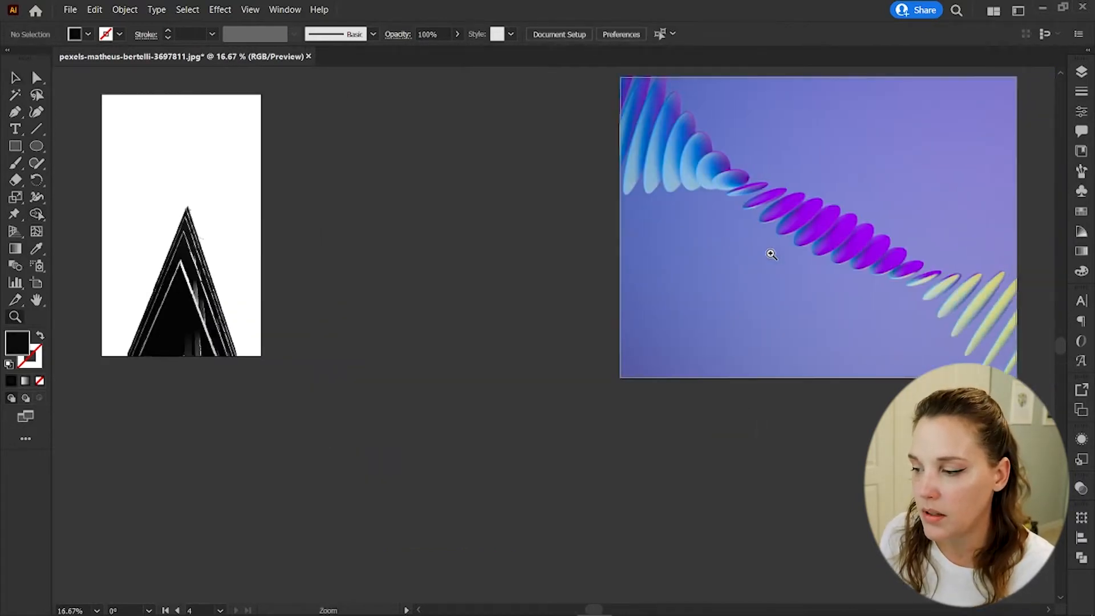
{"action": "scroll", "coordinate": [770, 253], "scroll_direction": "right", "scroll_amount": 6}
{"action": "scroll", "coordinate": [770, 253], "scroll_direction": "up", "scroll_amount": 2}
{"action": "scroll", "coordinate": [771, 253], "scroll_direction": "right", "scroll_amount": 1}
{"action": "left_click", "coordinate": [530, 279]}
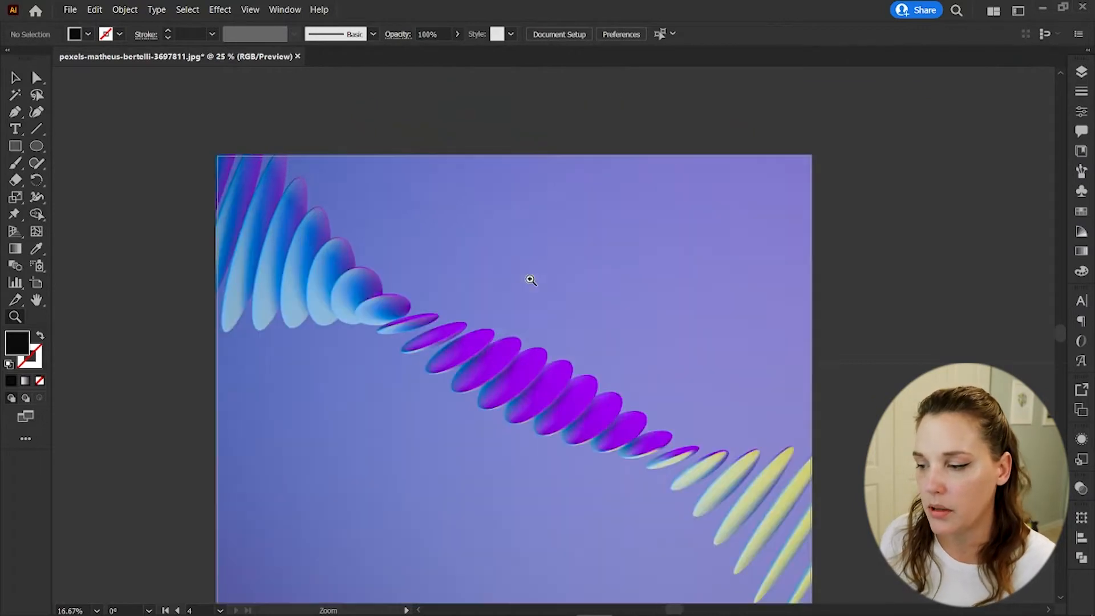
{"action": "scroll", "coordinate": [606, 344], "scroll_direction": "down", "scroll_amount": 2}
{"action": "key", "text": "v"}
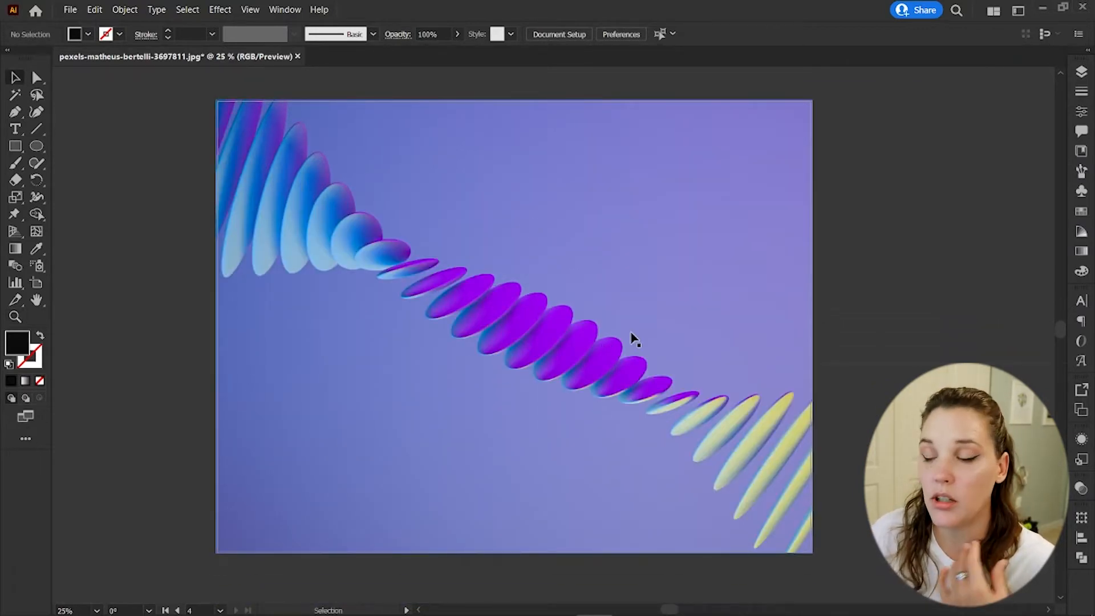
{"action": "left_click", "coordinate": [494, 236]}
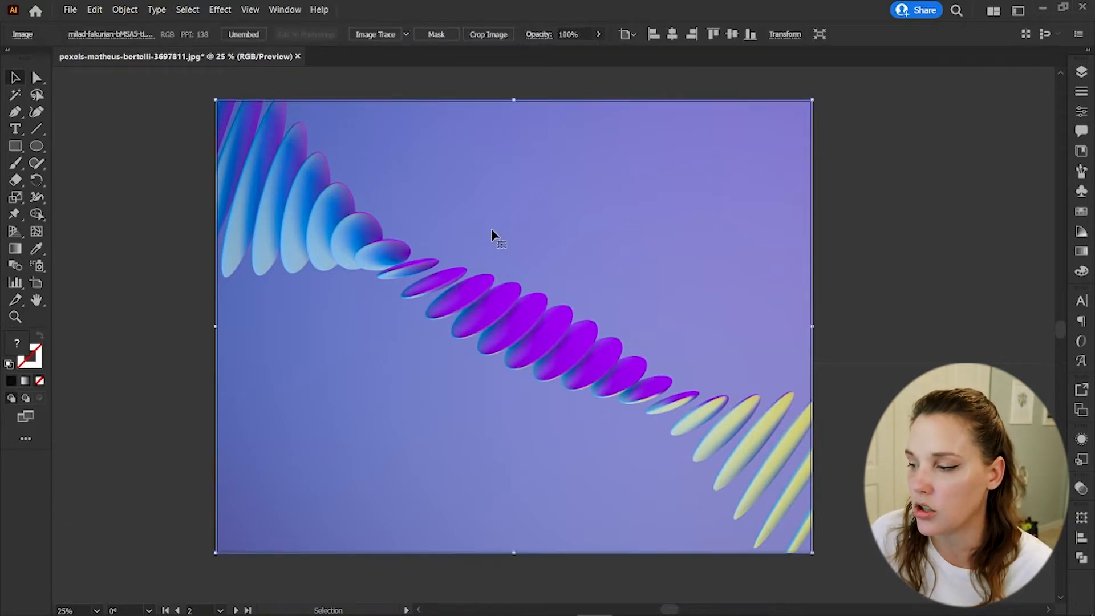
{"action": "left_click", "coordinate": [406, 34]}
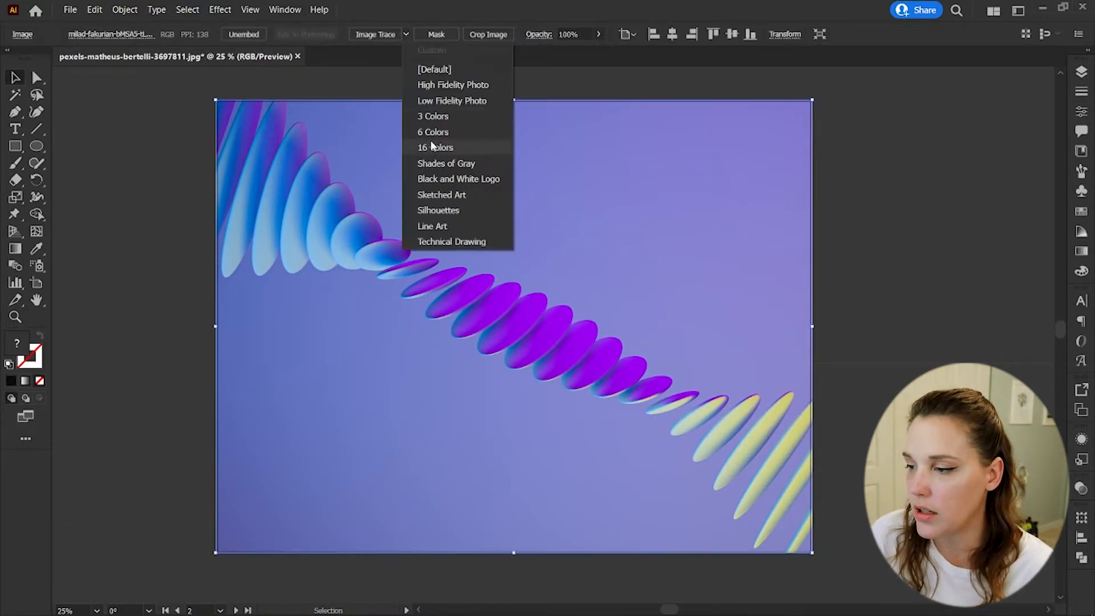
{"action": "left_click", "coordinate": [463, 84]}
{"action": "left_click", "coordinate": [608, 338]}
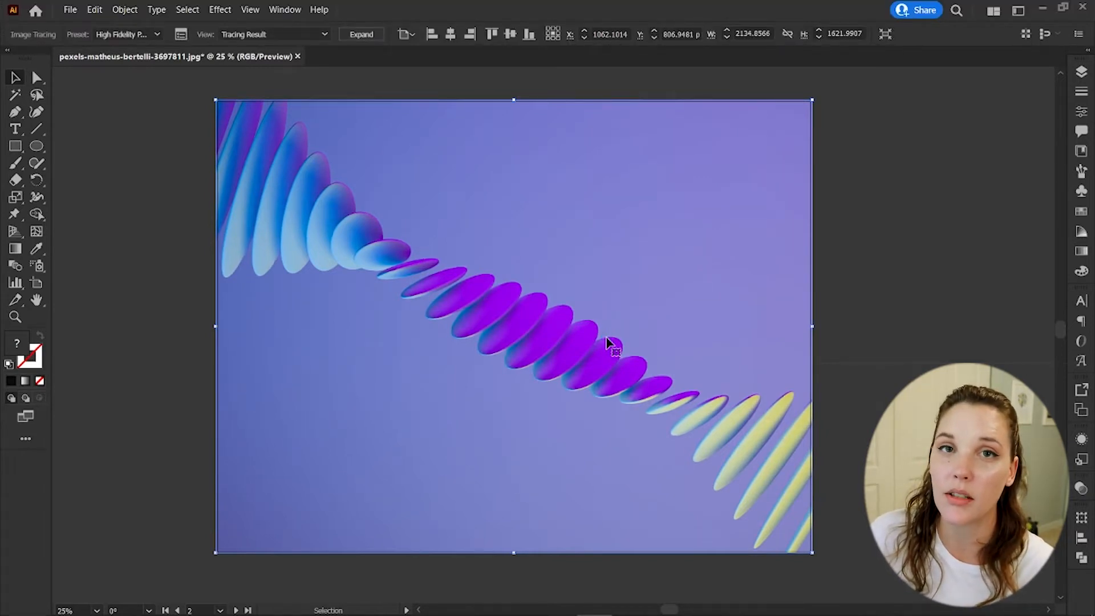
Expand the traced oval image into vector paths and apply Simplify to them.
{"action": "left_click", "coordinate": [361, 34]}
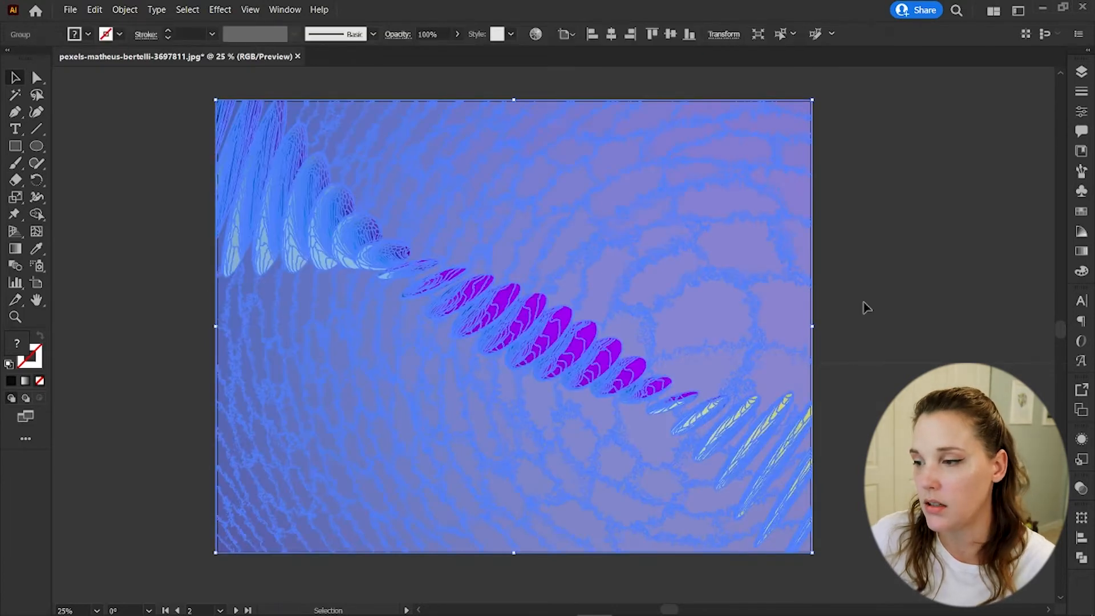
{"action": "left_click", "coordinate": [126, 10]}
{"action": "mouse_move", "coordinate": [215, 304]}
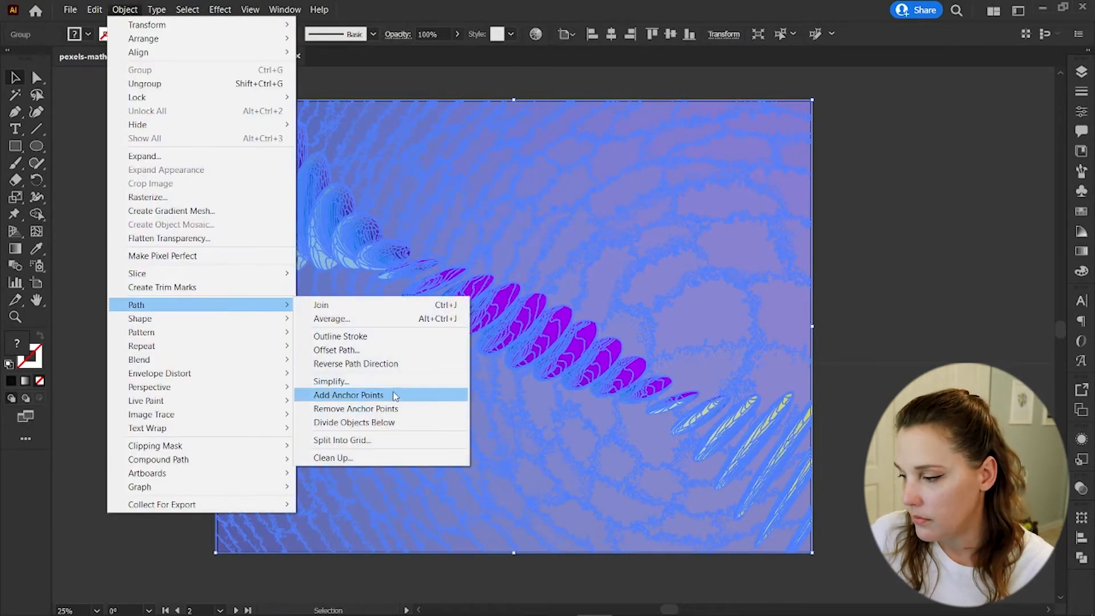
{"action": "left_click", "coordinate": [337, 380]}
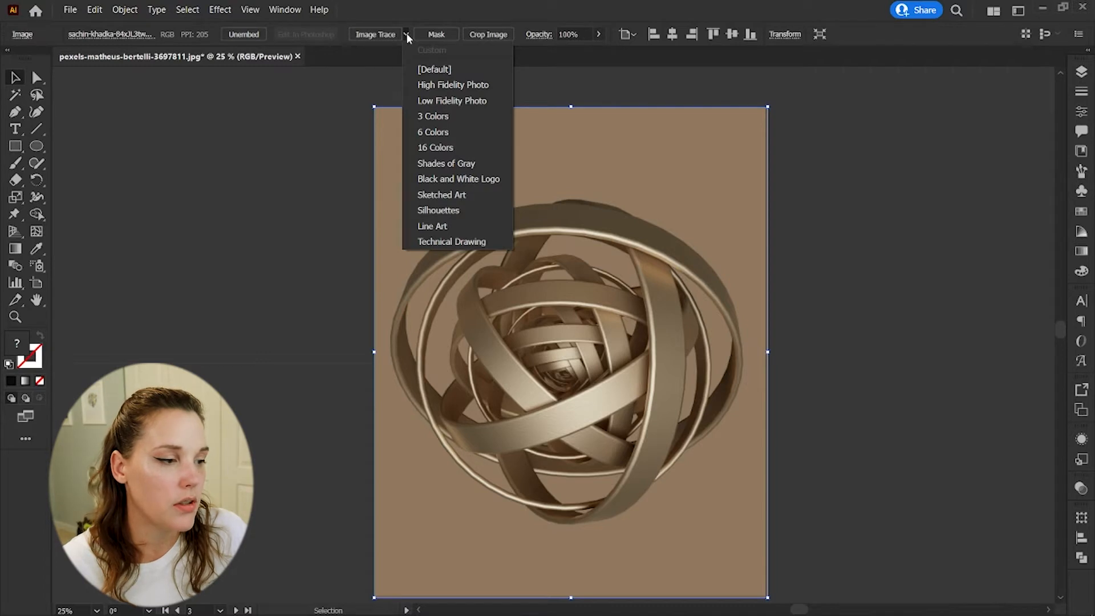
Trace the metallic ring sphere image with the 3 Colors preset and expand the tracing.
{"action": "left_click", "coordinate": [433, 69]}
{"action": "left_click", "coordinate": [630, 334]}
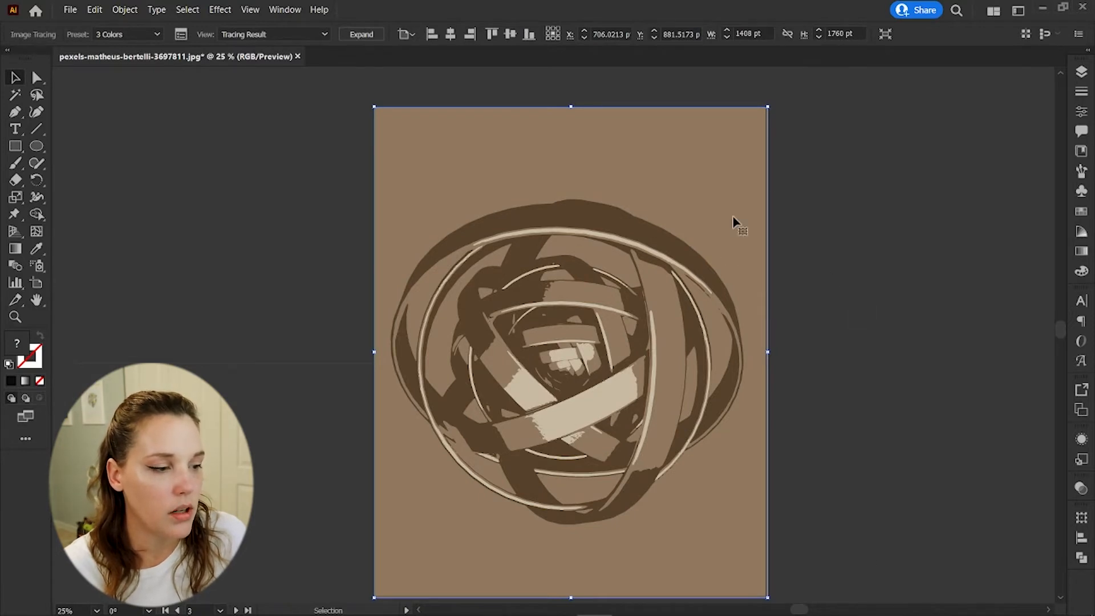
{"action": "left_click", "coordinate": [362, 34]}
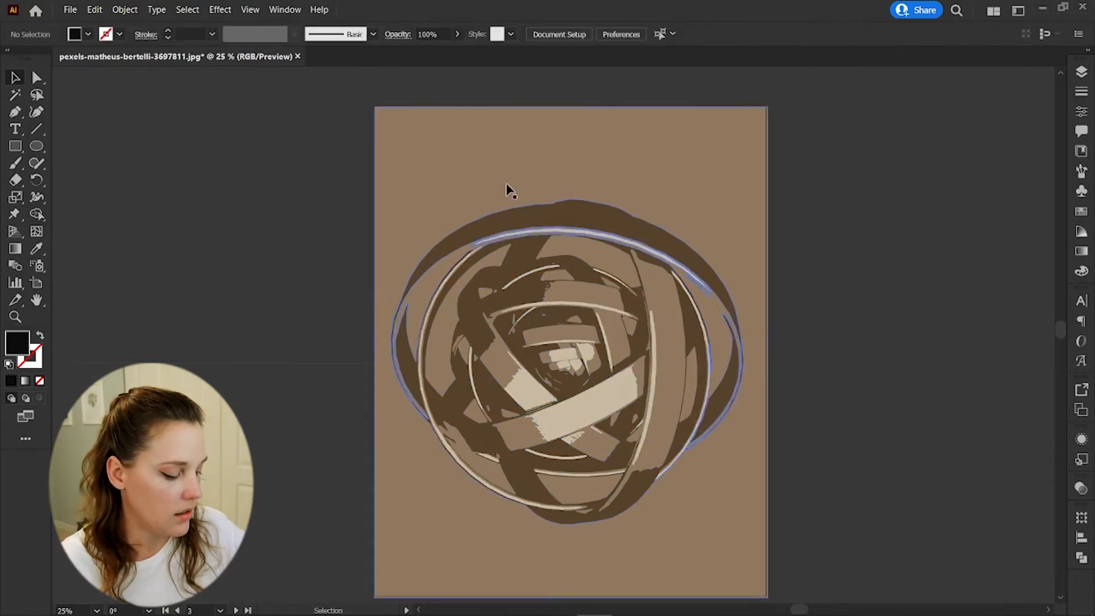
Ungroup the expanded ring sphere artwork and set the brown background shape's fill to light beige (EFD9C5).
{"action": "key", "text": "ctrl+shift+g"}
{"action": "left_click", "coordinate": [484, 166]}
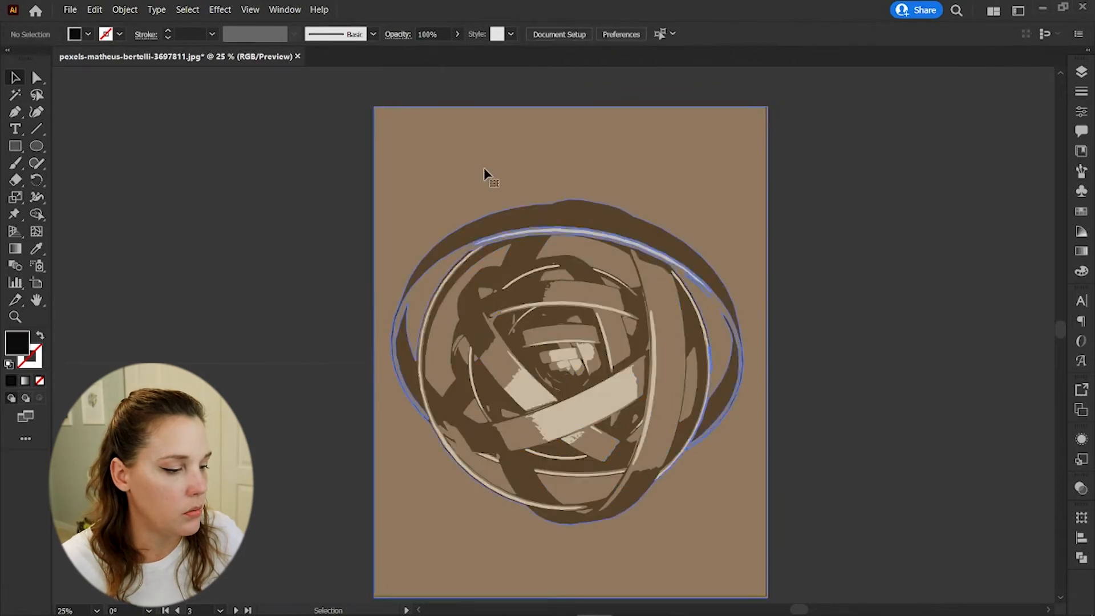
{"action": "double_click", "coordinate": [17, 342]}
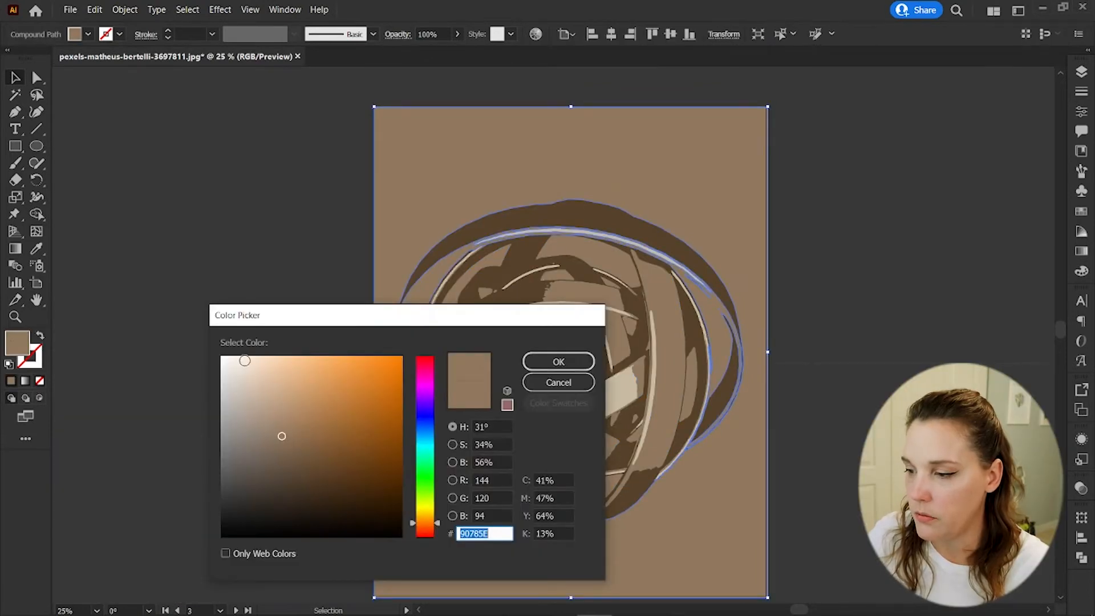
{"action": "type", "text": "EFD9C5"}
{"action": "left_click", "coordinate": [559, 361]}
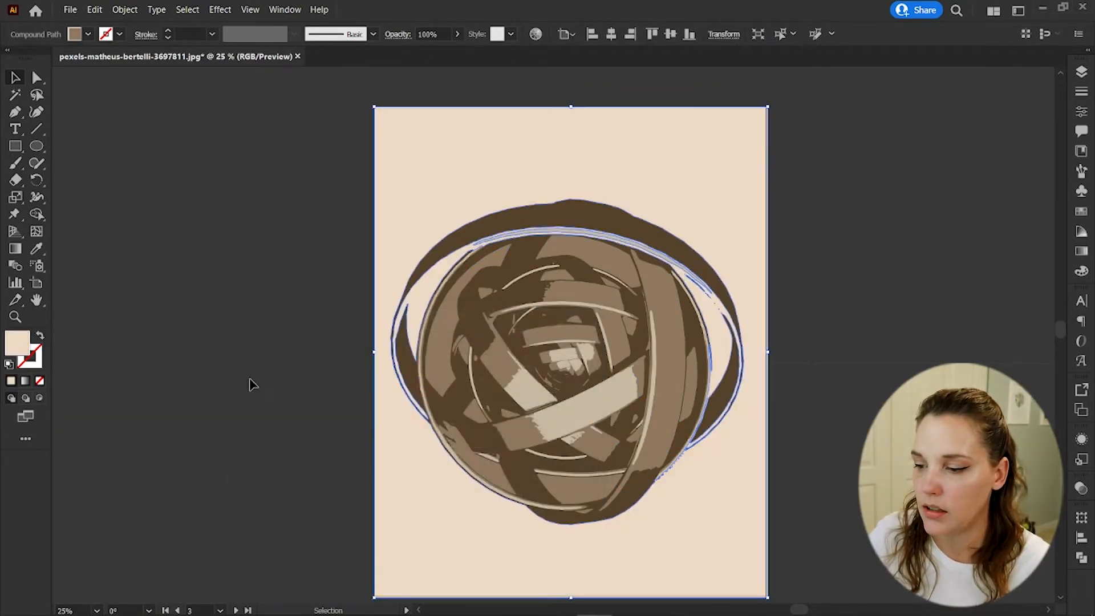
{"action": "left_click", "coordinate": [249, 384]}
{"action": "scroll", "coordinate": [881, 432], "scroll_direction": "up", "scroll_amount": 2}
{"action": "scroll", "coordinate": [882, 431], "scroll_direction": "right", "scroll_amount": 1}
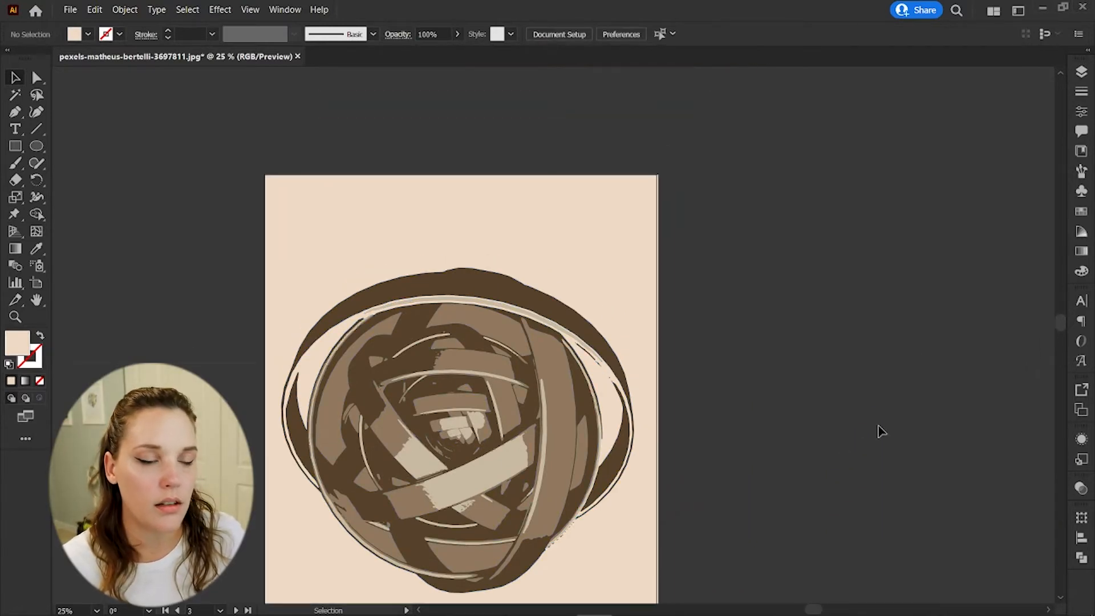
{"action": "scroll", "coordinate": [881, 431], "scroll_direction": "down", "scroll_amount": 1}
{"action": "scroll", "coordinate": [882, 432], "scroll_direction": "left", "scroll_amount": 2}
{"action": "scroll", "coordinate": [881, 432], "scroll_direction": "right", "scroll_amount": 1}
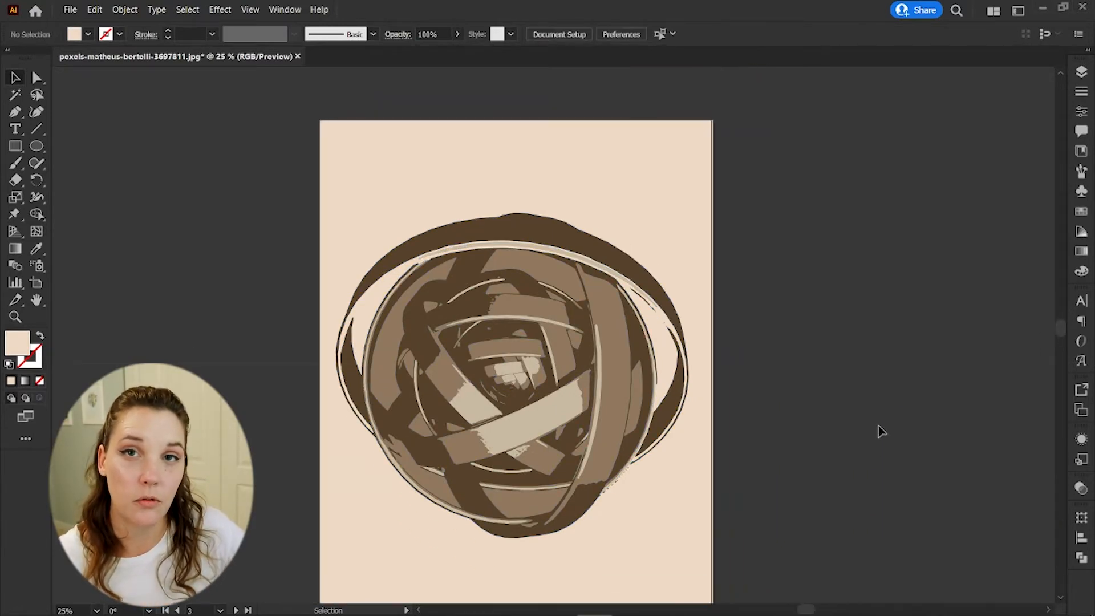
{"action": "scroll", "coordinate": [881, 431], "scroll_direction": "right", "scroll_amount": 1}
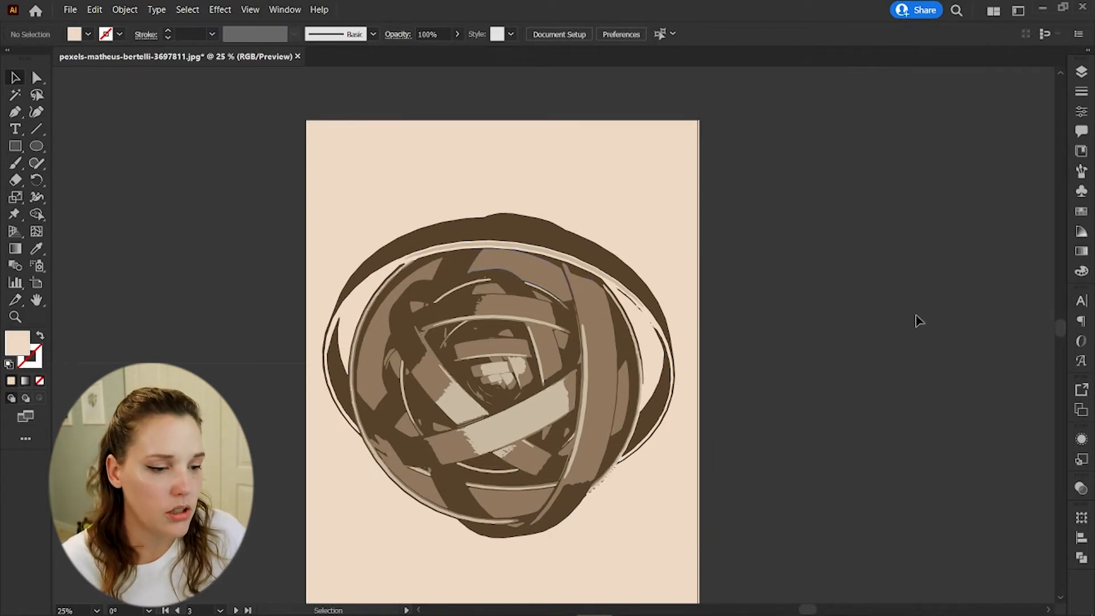
Change the rocket image's tracing preset to Sketched Art.
{"action": "scroll", "coordinate": [919, 320], "scroll_direction": "right", "scroll_amount": 10}
{"action": "scroll", "coordinate": [919, 321], "scroll_direction": "right", "scroll_amount": 5}
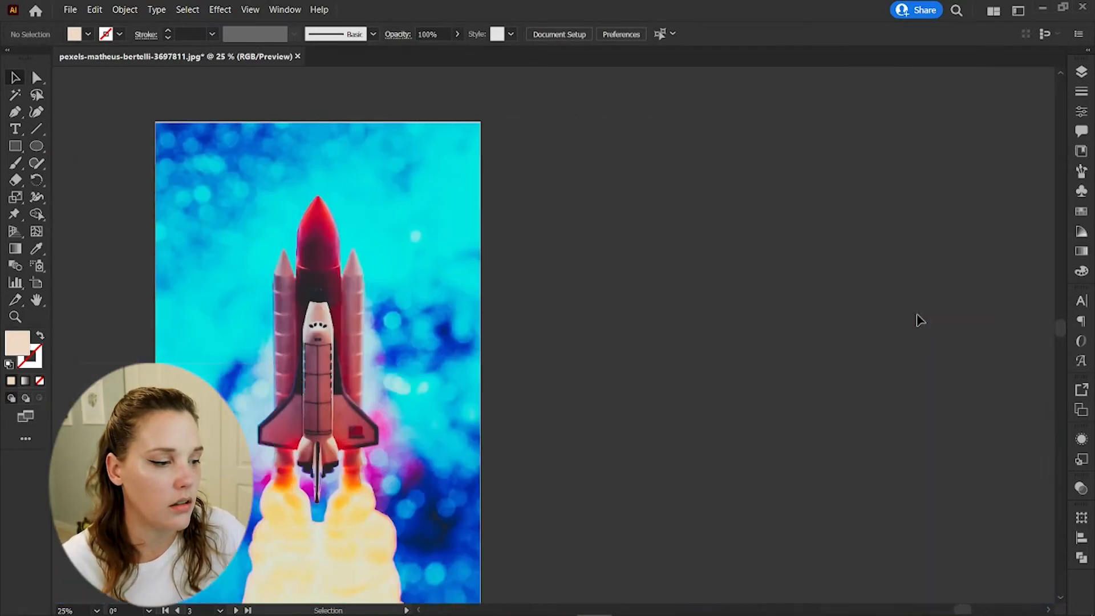
{"action": "scroll", "coordinate": [919, 320], "scroll_direction": "left", "scroll_amount": 6}
{"action": "scroll", "coordinate": [919, 320], "scroll_direction": "down", "scroll_amount": 1}
{"action": "scroll", "coordinate": [919, 320], "scroll_direction": "up", "scroll_amount": 1}
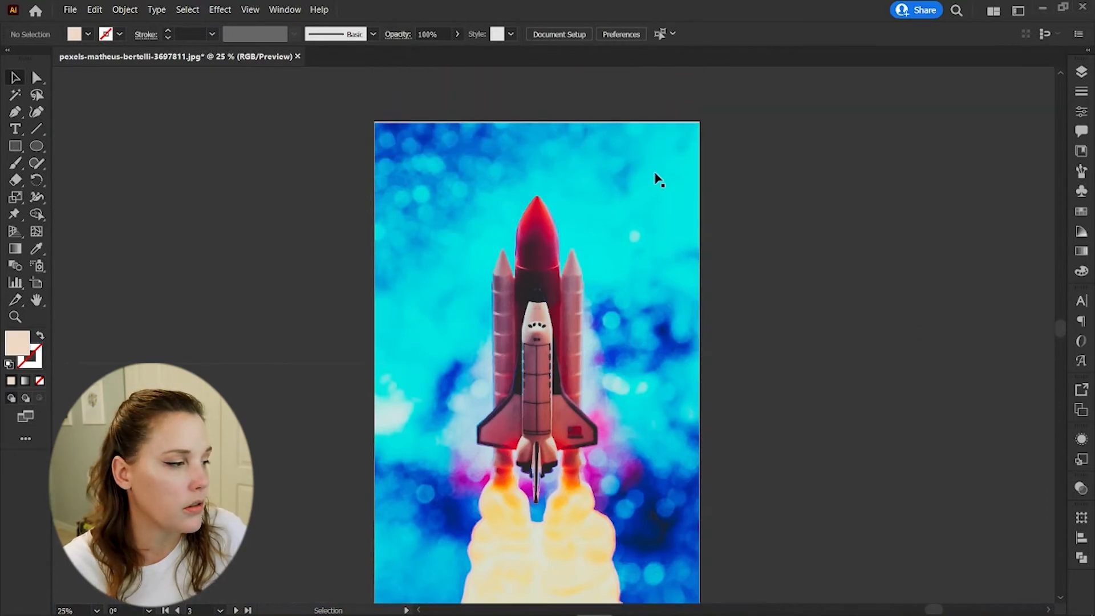
{"action": "left_click", "coordinate": [525, 164]}
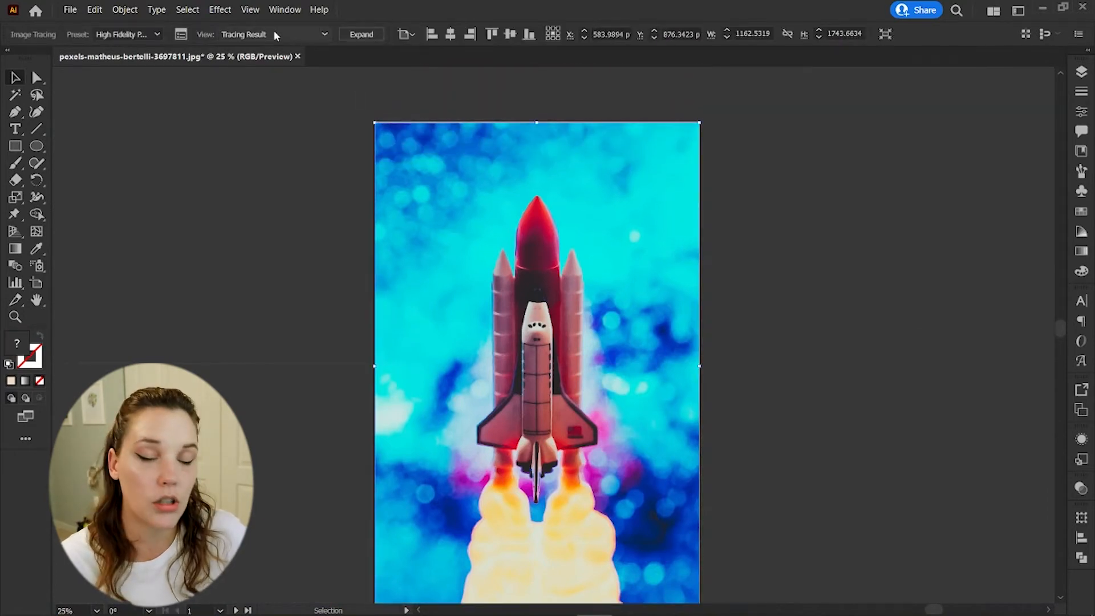
{"action": "left_click", "coordinate": [158, 34]}
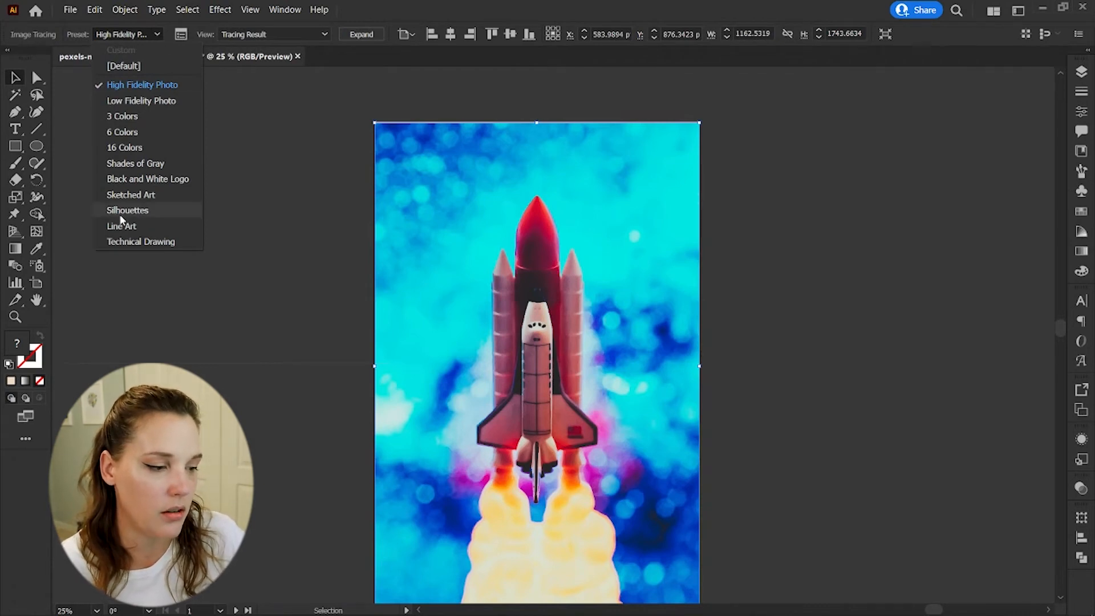
{"action": "left_click", "coordinate": [130, 195]}
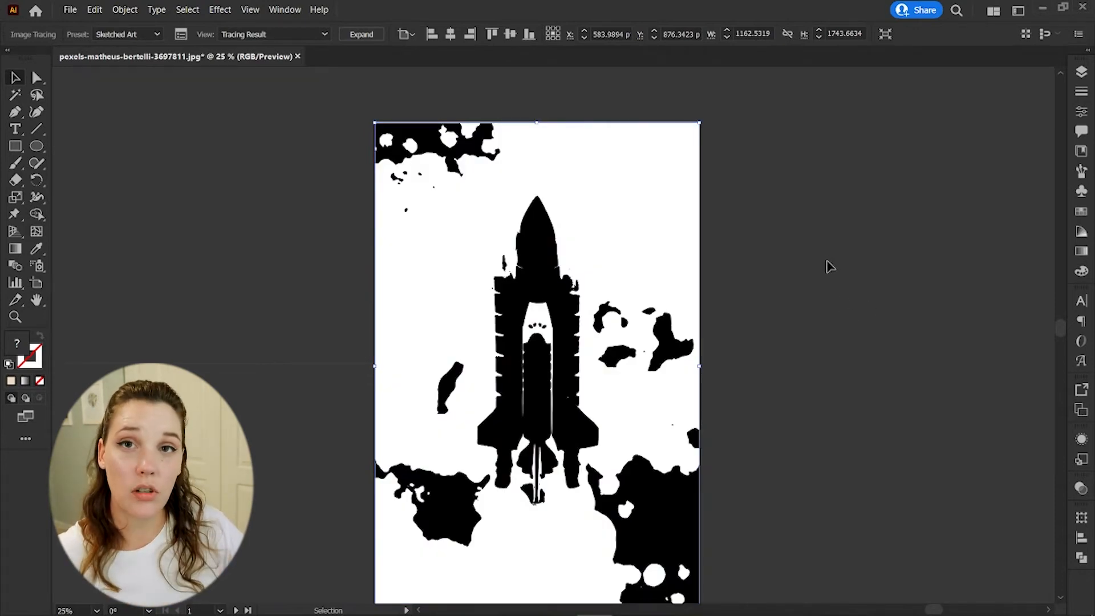
Try the 16 Colors tracing preset on the rocket image, and return it to High Fidelity Photo.
{"action": "left_click", "coordinate": [128, 34]}
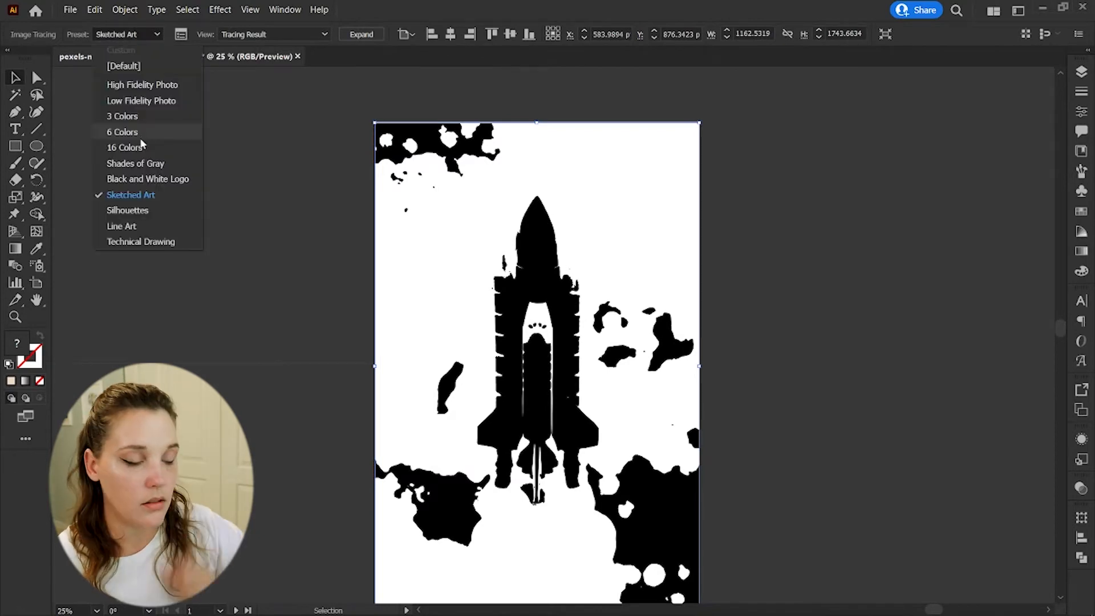
{"action": "left_click", "coordinate": [145, 146]}
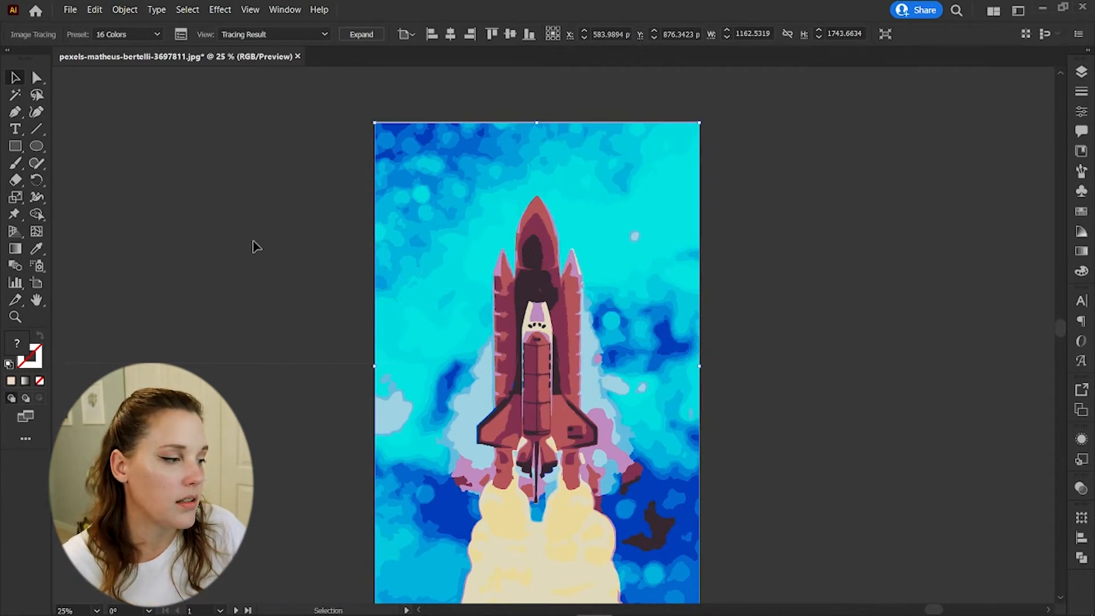
{"action": "left_click", "coordinate": [155, 35]}
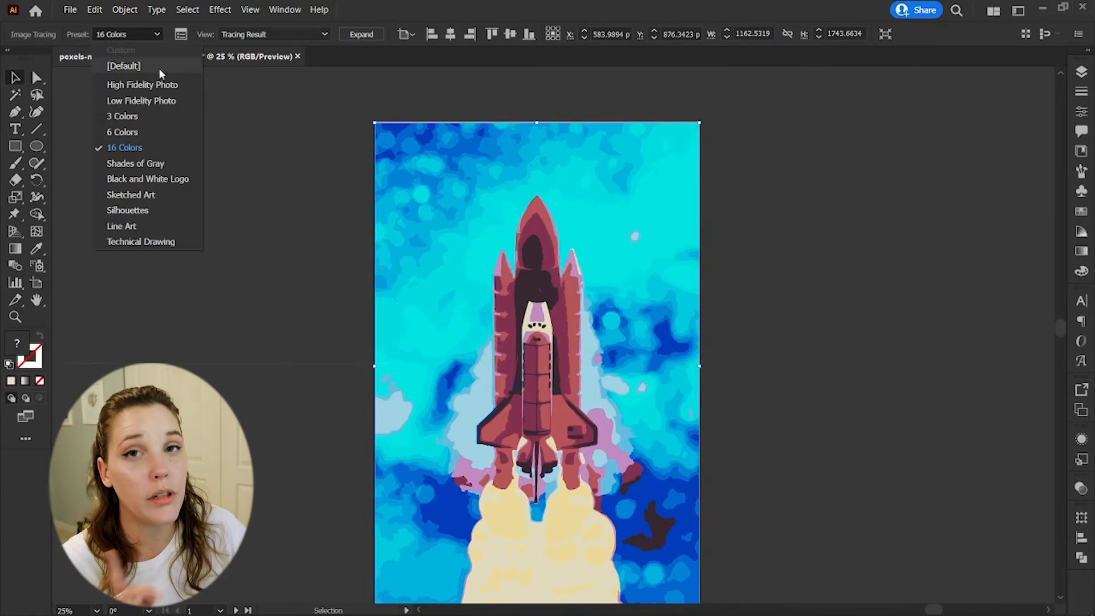
{"action": "left_click", "coordinate": [158, 85]}
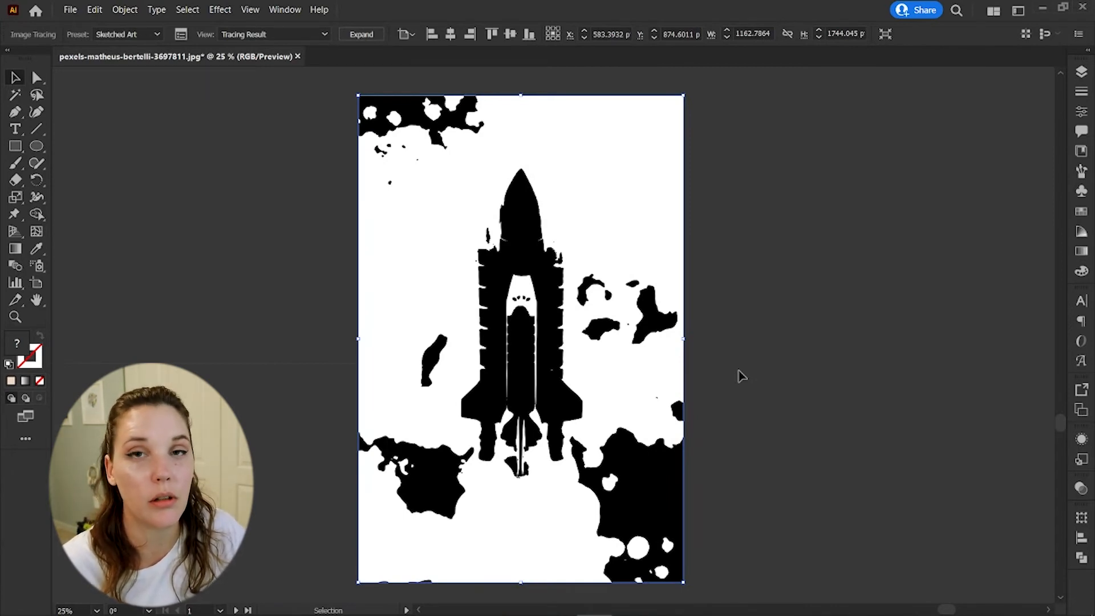
Select the black rocket shape in the black-and-white rocket artwork and set its fill to bright cyan.
{"action": "left_click", "coordinate": [808, 363]}
{"action": "scroll", "coordinate": [808, 362], "scroll_direction": "up", "scroll_amount": 5}
{"action": "scroll", "coordinate": [811, 367], "scroll_direction": "up", "scroll_amount": 4}
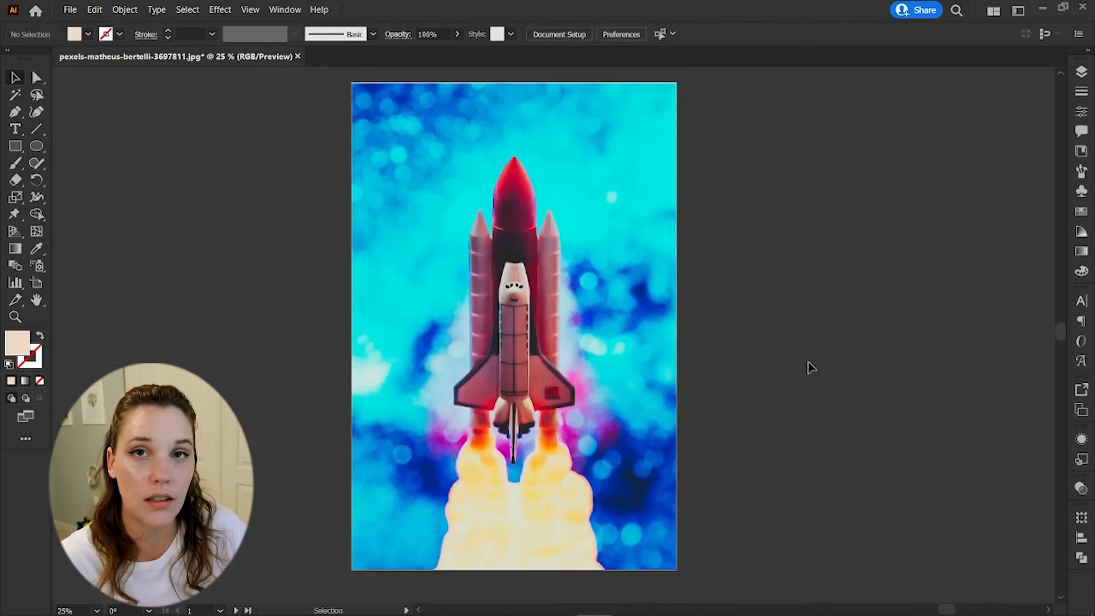
{"action": "scroll", "coordinate": [810, 366], "scroll_direction": "down", "scroll_amount": 20}
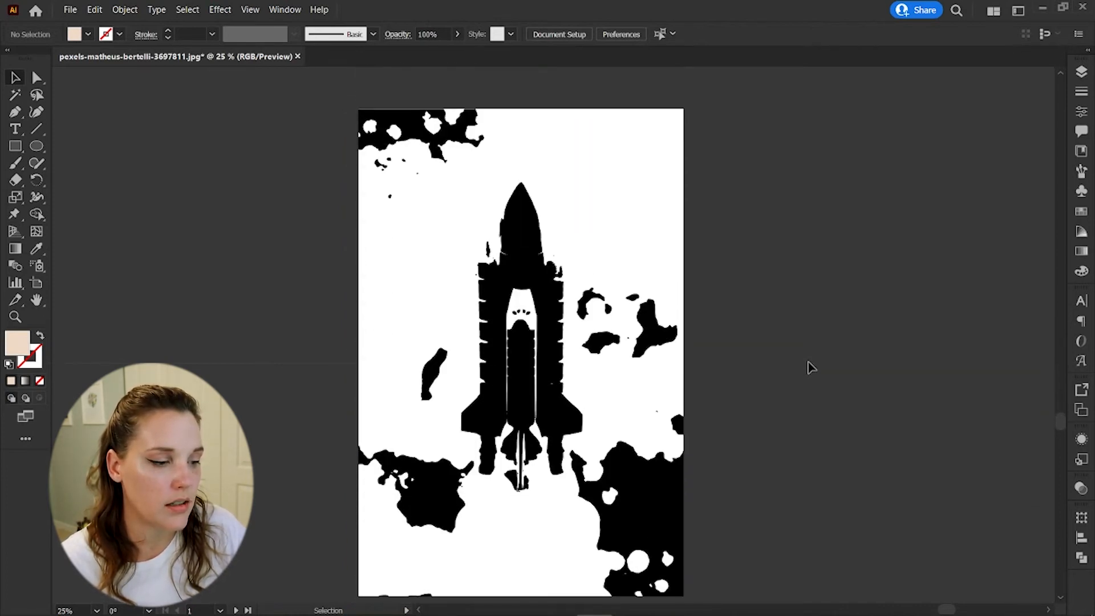
{"action": "scroll", "coordinate": [811, 367], "scroll_direction": "down", "scroll_amount": 3}
{"action": "scroll", "coordinate": [810, 367], "scroll_direction": "up", "scroll_amount": 1}
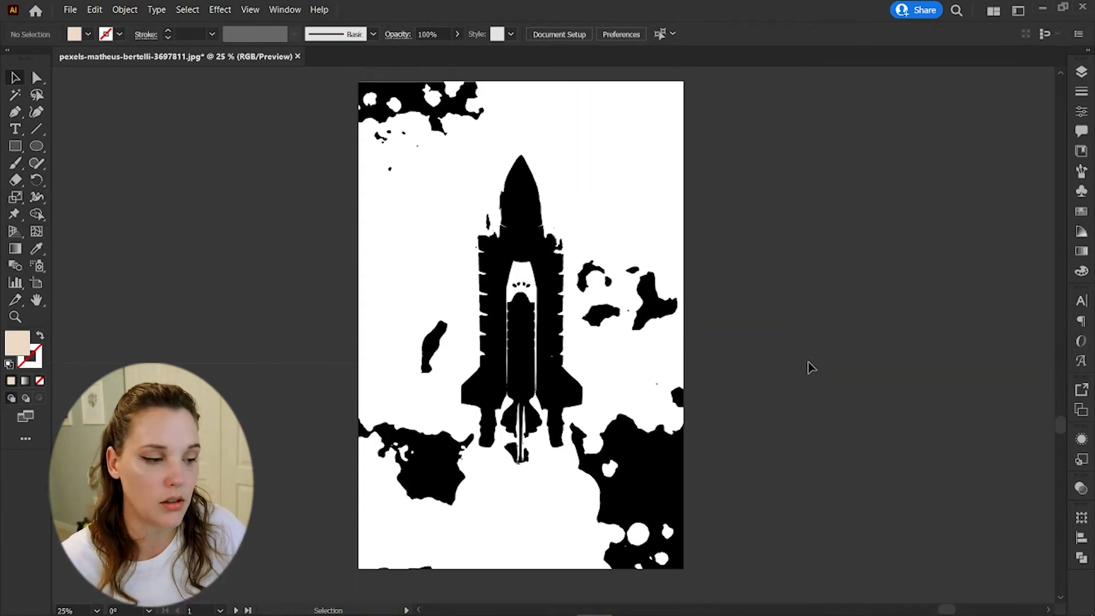
{"action": "key", "text": "ctrl+a"}
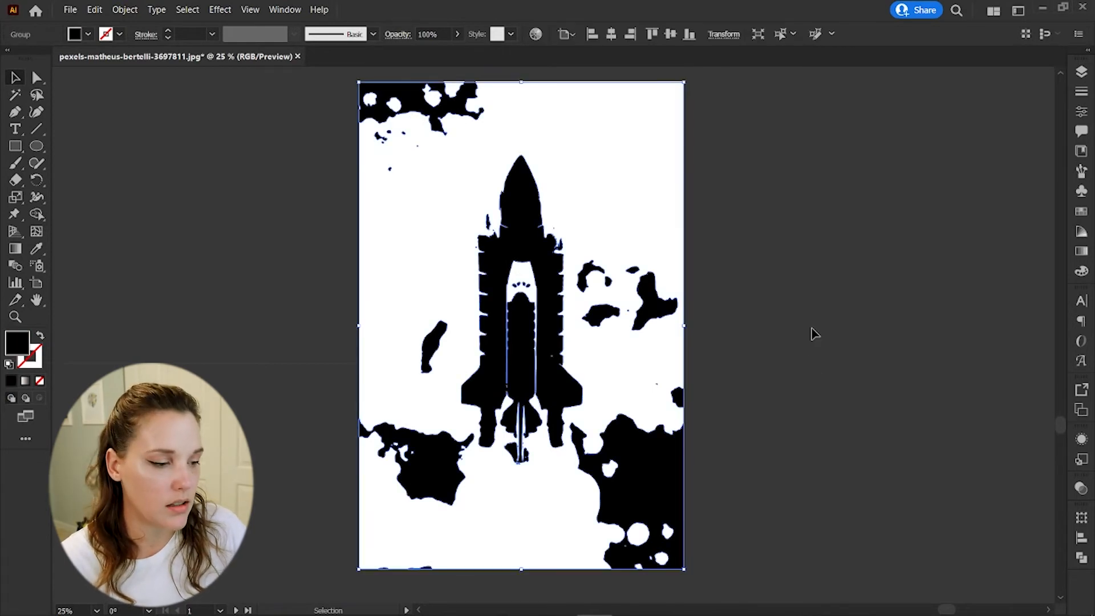
{"action": "key", "text": "a"}
{"action": "left_click", "coordinate": [540, 337]}
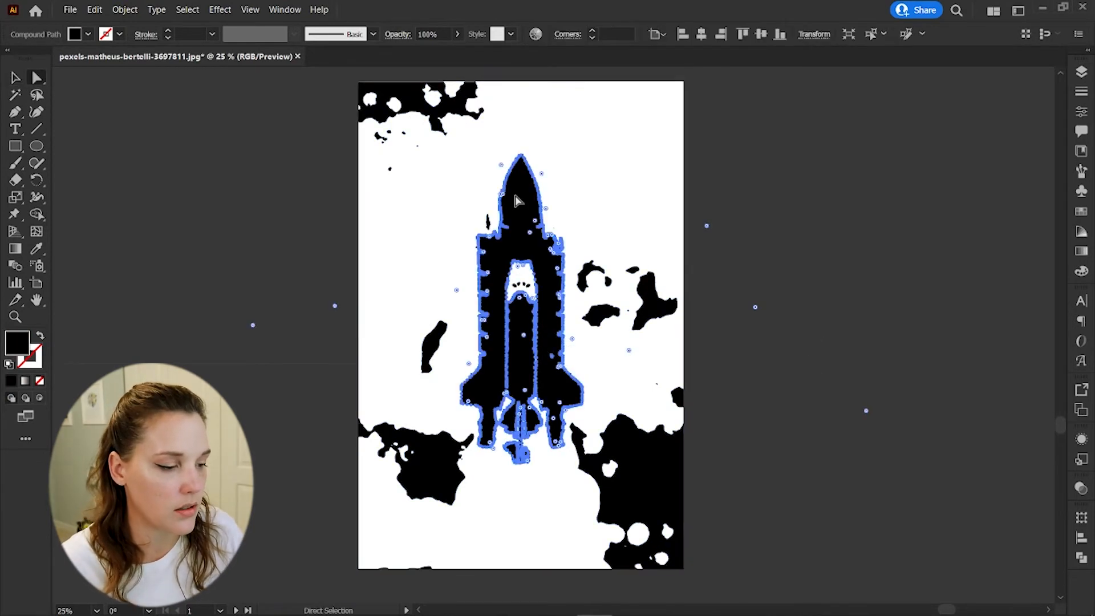
{"action": "double_click", "coordinate": [17, 342]}
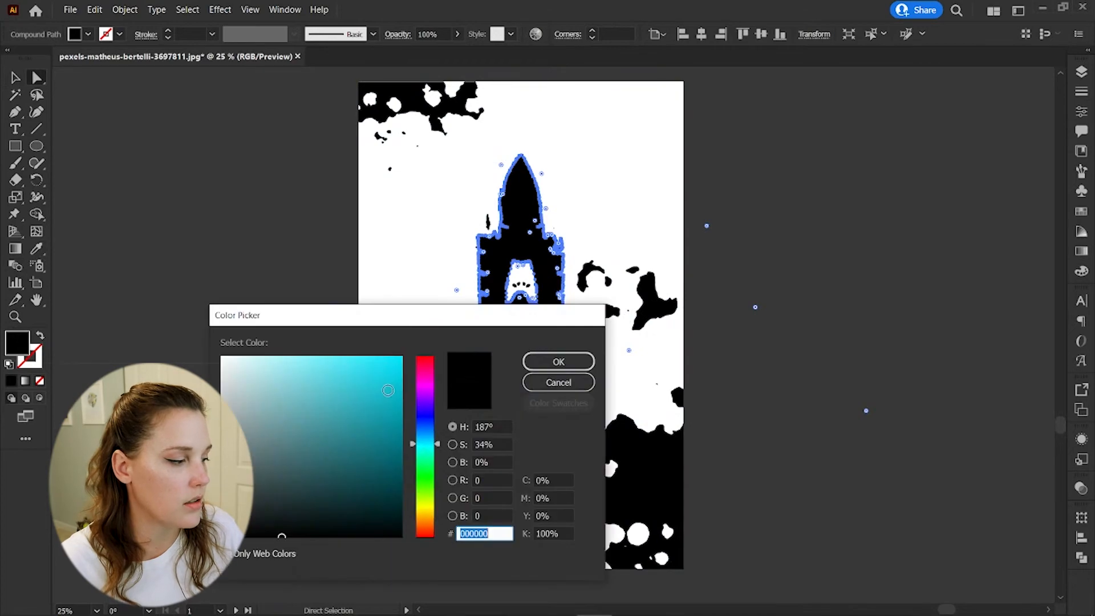
{"action": "left_click", "coordinate": [388, 389]}
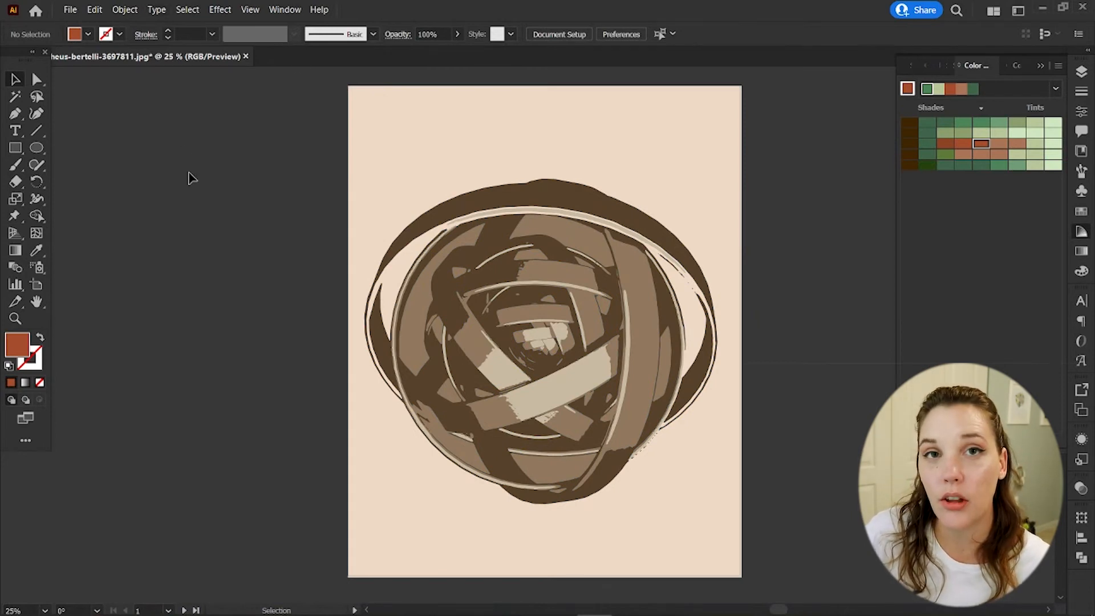
Recolor the dark brown ring shape of the sphere with Recolor Artwork, using the Metal color library and shifting its hue toward green.
{"action": "key", "text": "ctrl+a"}
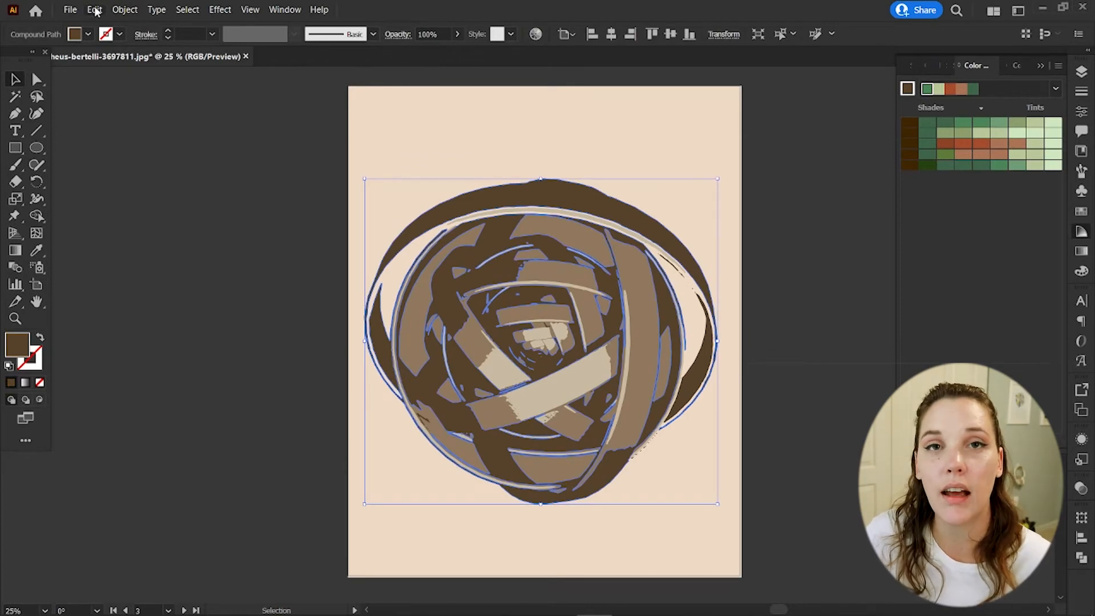
{"action": "left_click", "coordinate": [95, 10]}
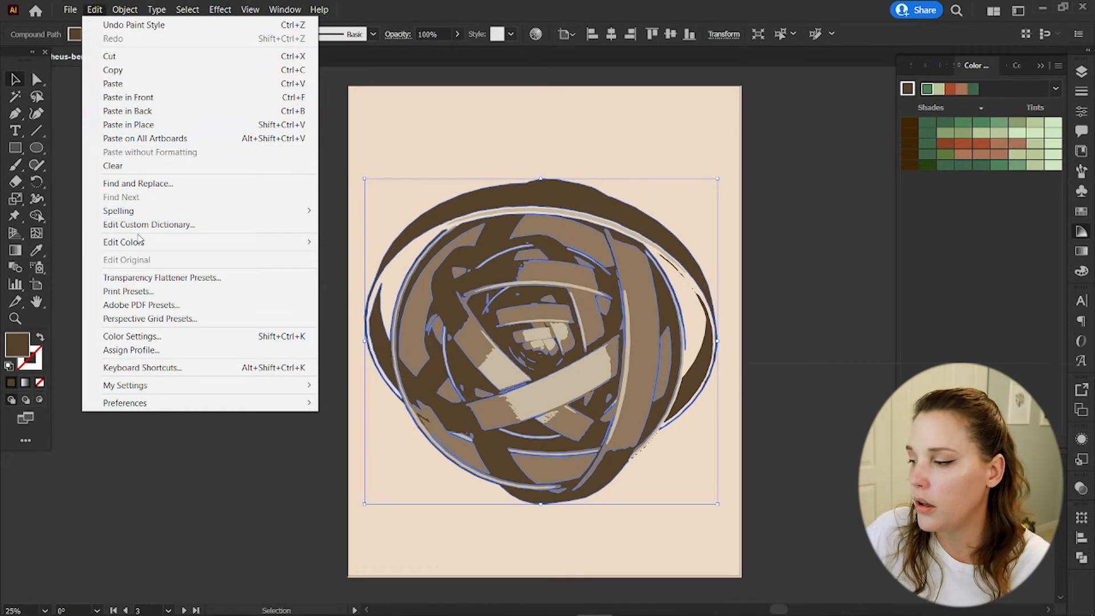
{"action": "mouse_move", "coordinate": [142, 243]}
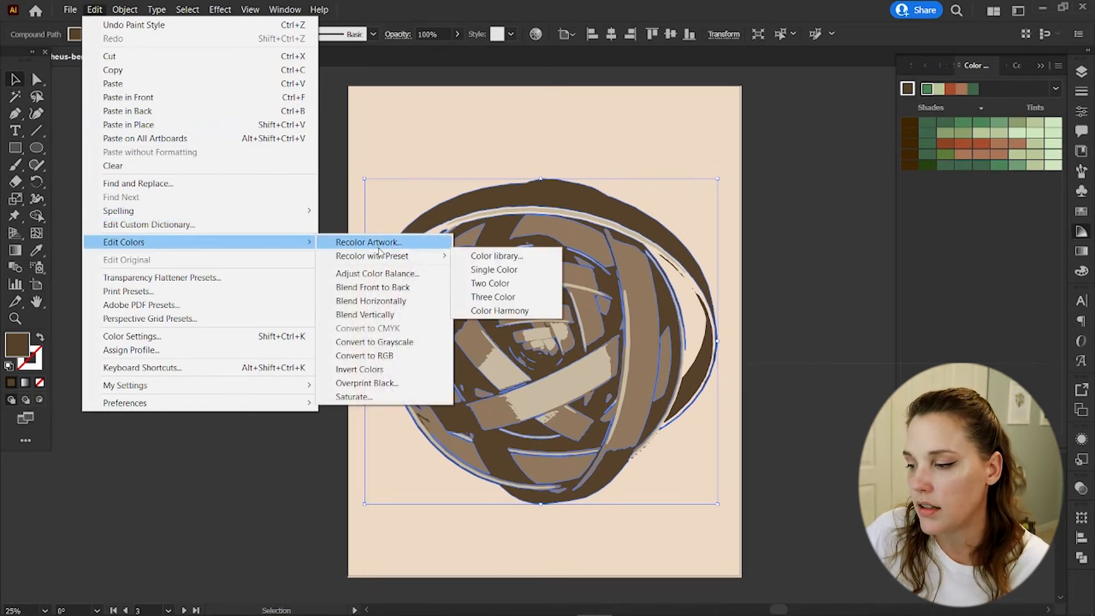
{"action": "left_click", "coordinate": [377, 243]}
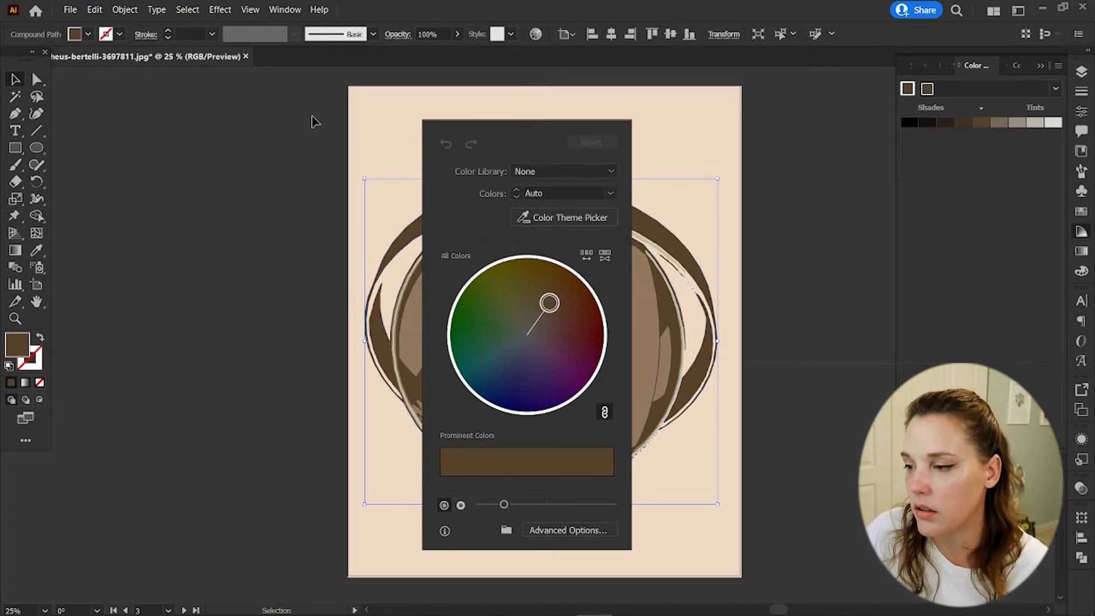
{"action": "left_click_drag", "start_coordinate": [482, 123], "coordinate": [179, 110]}
{"action": "left_click", "coordinate": [251, 156]}
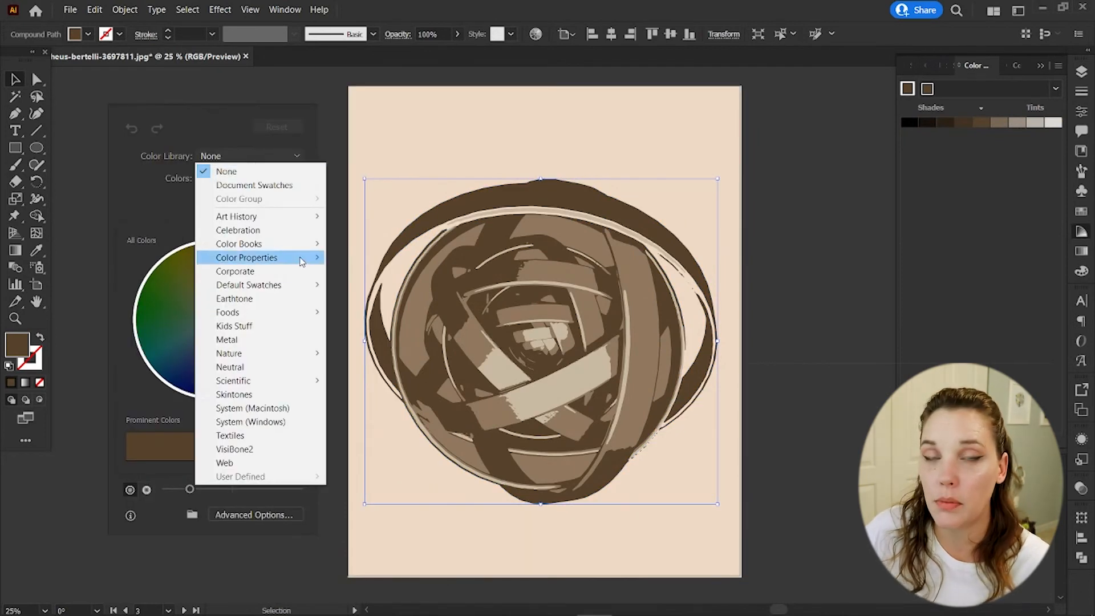
{"action": "left_click", "coordinate": [281, 343]}
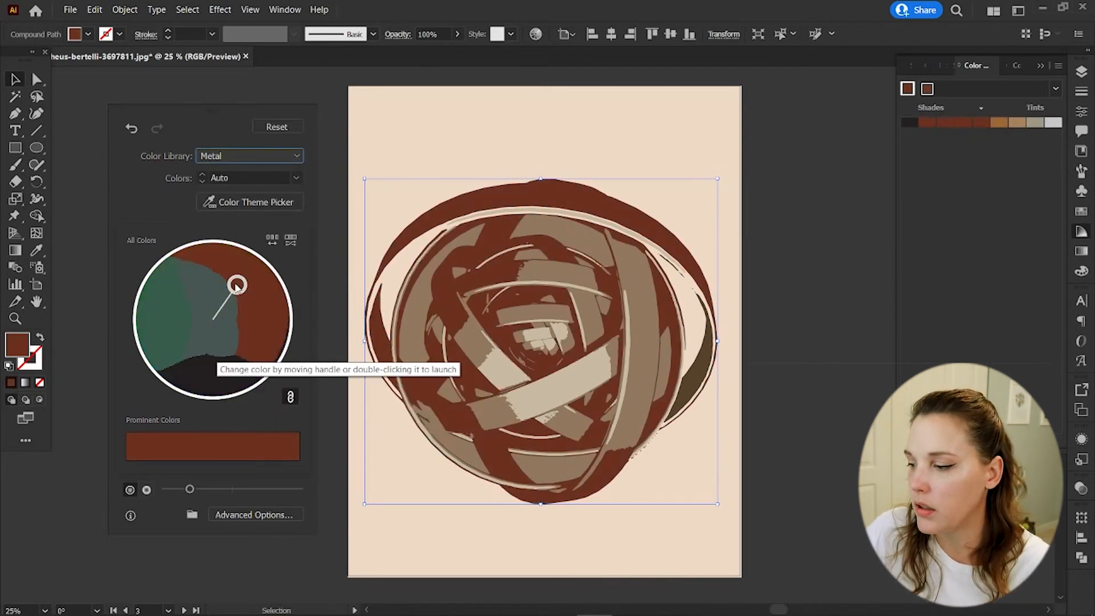
{"action": "left_click_drag", "start_coordinate": [237, 284], "coordinate": [180, 319]}
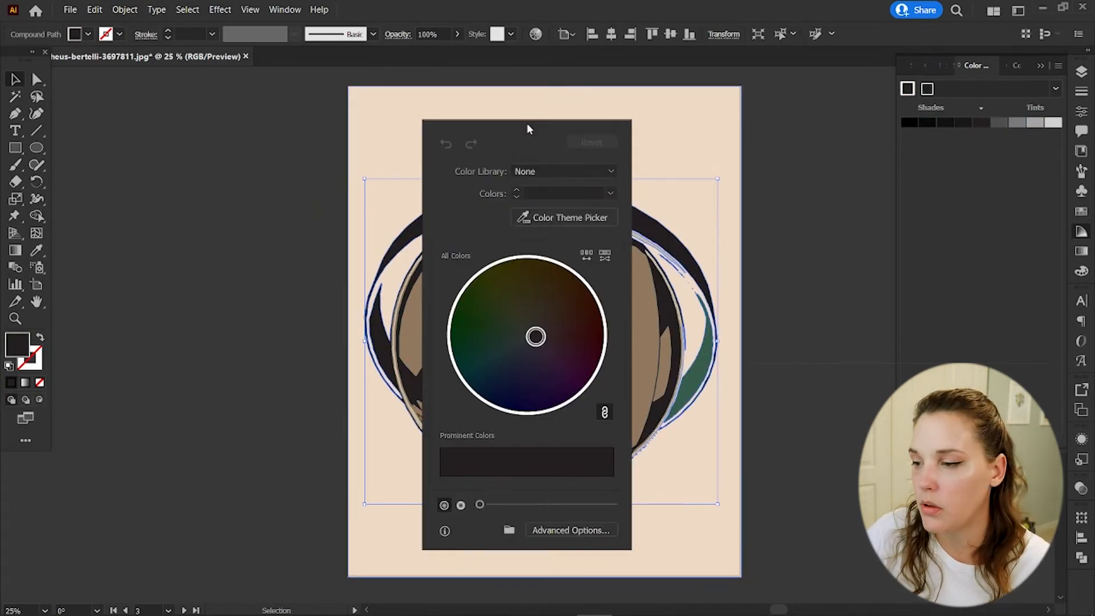
Recolor the black ring shape with the Metal color library and randomize its saturation and brightness.
{"action": "left_click_drag", "start_coordinate": [527, 124], "coordinate": [361, 129]}
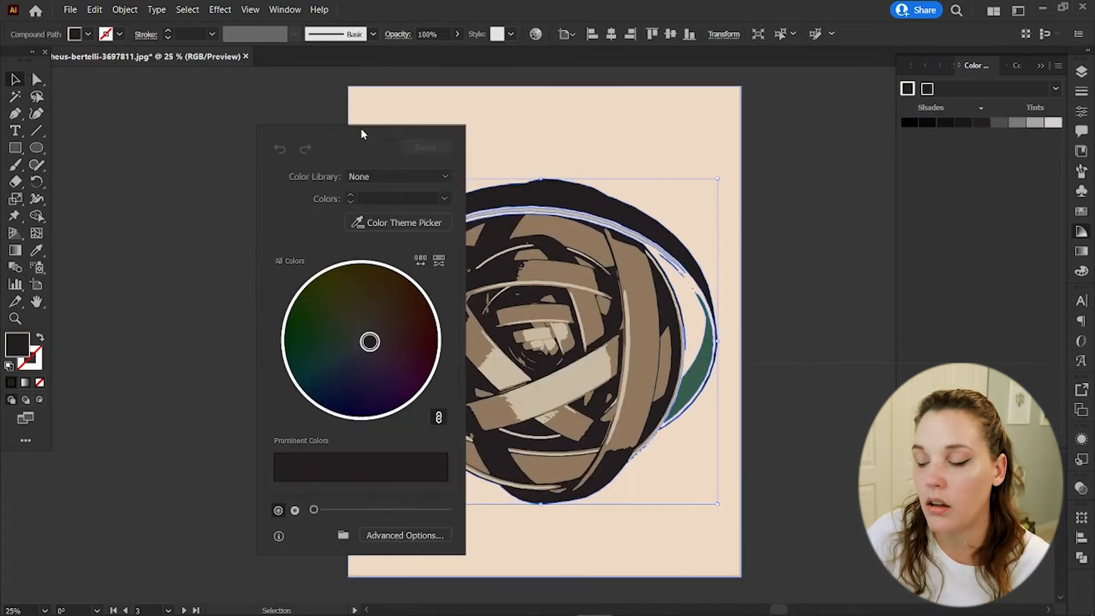
{"action": "left_click_drag", "start_coordinate": [242, 132], "coordinate": [206, 107]}
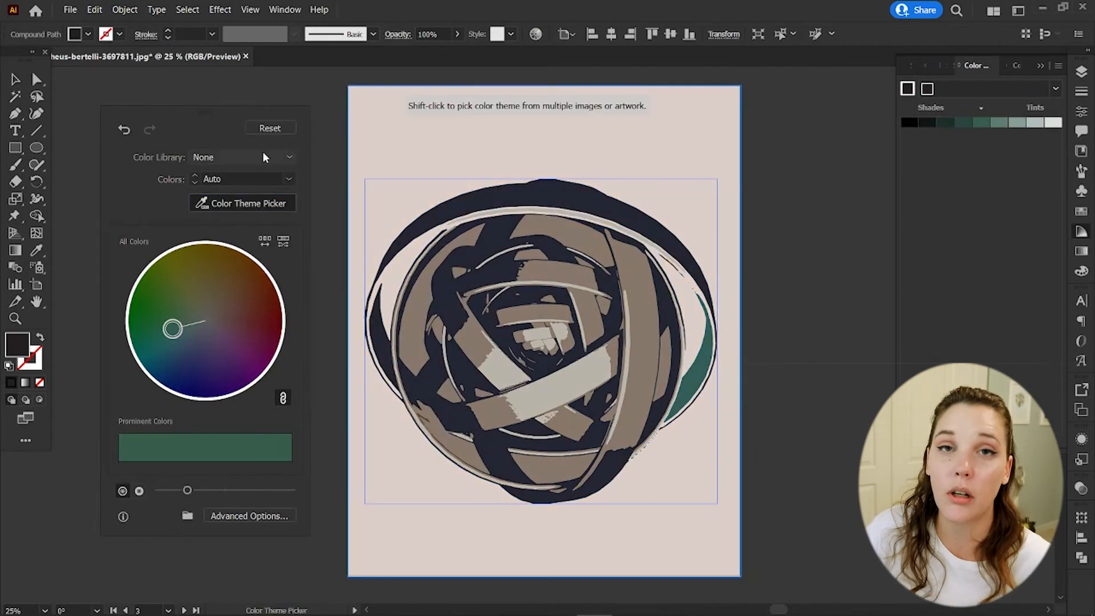
{"action": "left_click", "coordinate": [233, 156]}
{"action": "left_click", "coordinate": [219, 341]}
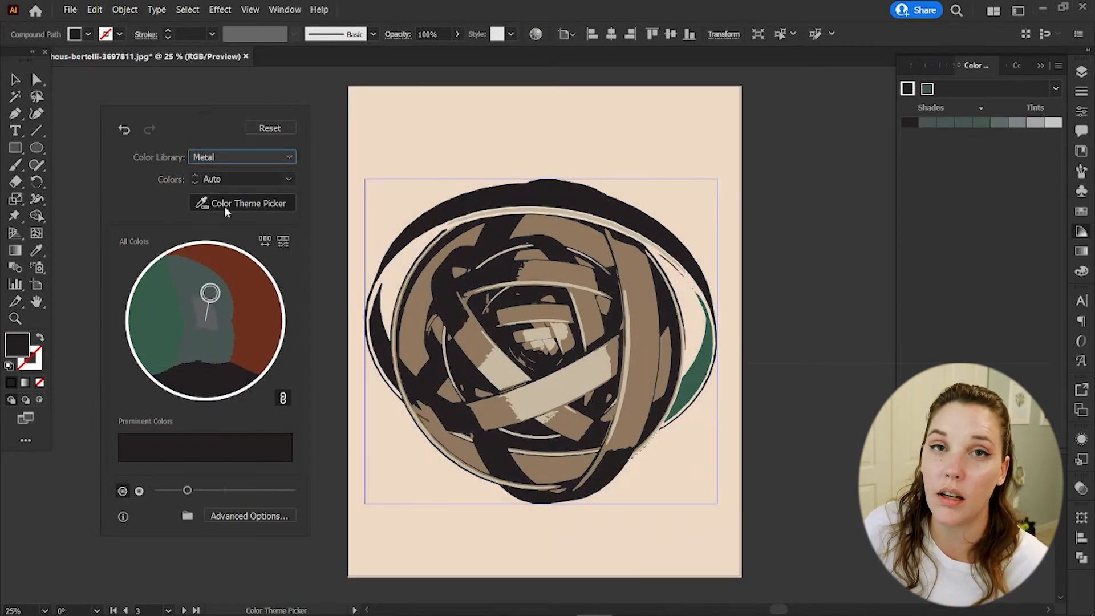
{"action": "left_click", "coordinate": [283, 242]}
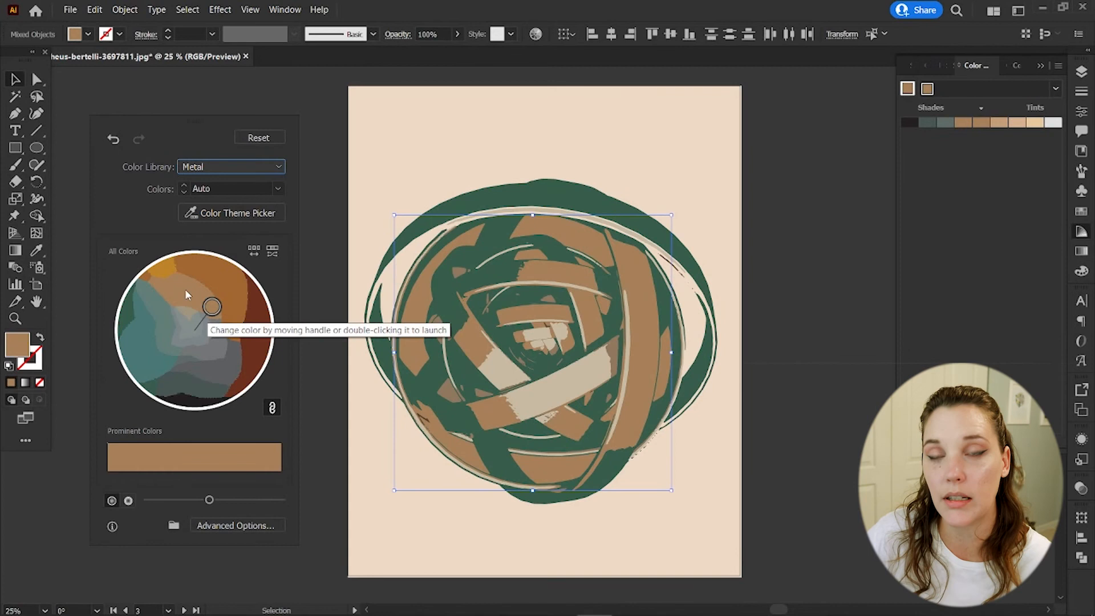
Shift the sphere's tan inner bands to golden orange on the Metal color wheel and close Recolor Artwork.
{"action": "left_click_drag", "start_coordinate": [185, 289], "coordinate": [166, 267]}
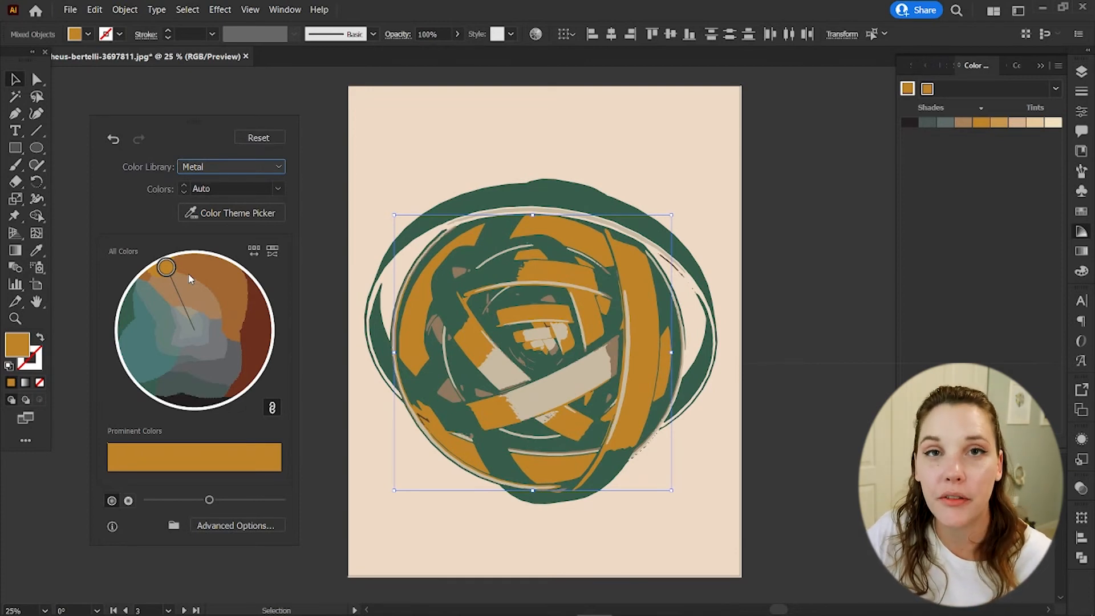
{"action": "left_click", "coordinate": [79, 111]}
Duplicate the ring sphere artboard together with its artwork and place the copy beside the original.
{"action": "key", "text": "z"}
{"action": "left_click", "coordinate": [589, 329], "text": "alt"}
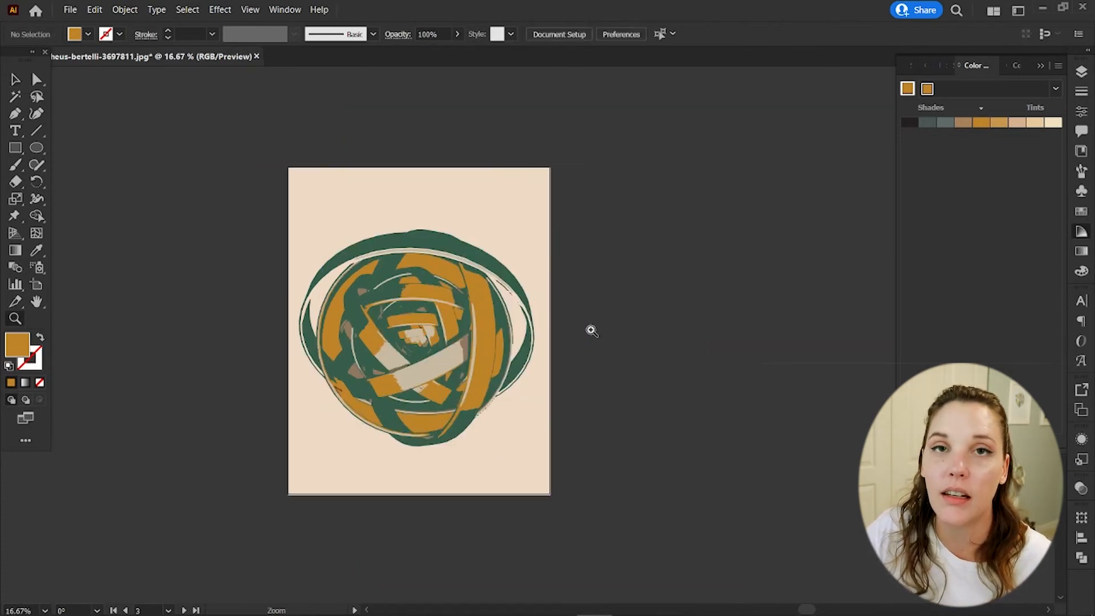
{"action": "scroll", "coordinate": [589, 330], "scroll_direction": "left", "scroll_amount": 5}
{"action": "key", "text": "shift+o"}
{"action": "left_click_drag", "start_coordinate": [628, 411], "coordinate": [682, 437]}
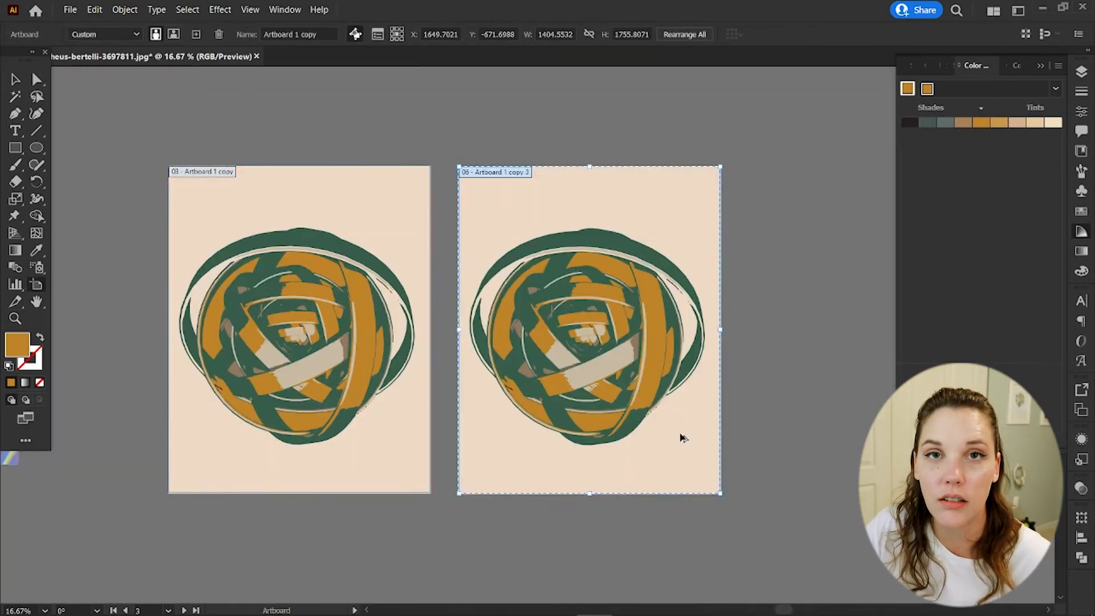
Recolor the green ring shape on the duplicated artboard to dark red-brown with Recolor Artwork and the Metal color library.
{"action": "key", "text": "v"}
{"action": "key", "text": "z"}
{"action": "left_click", "coordinate": [593, 310]}
{"action": "scroll", "coordinate": [593, 310], "scroll_direction": "left", "scroll_amount": 2}
{"action": "key", "text": "v"}
{"action": "left_click", "coordinate": [637, 211]}
{"action": "scroll", "coordinate": [456, 222], "scroll_direction": "left", "scroll_amount": 2}
{"action": "left_click", "coordinate": [95, 10]}
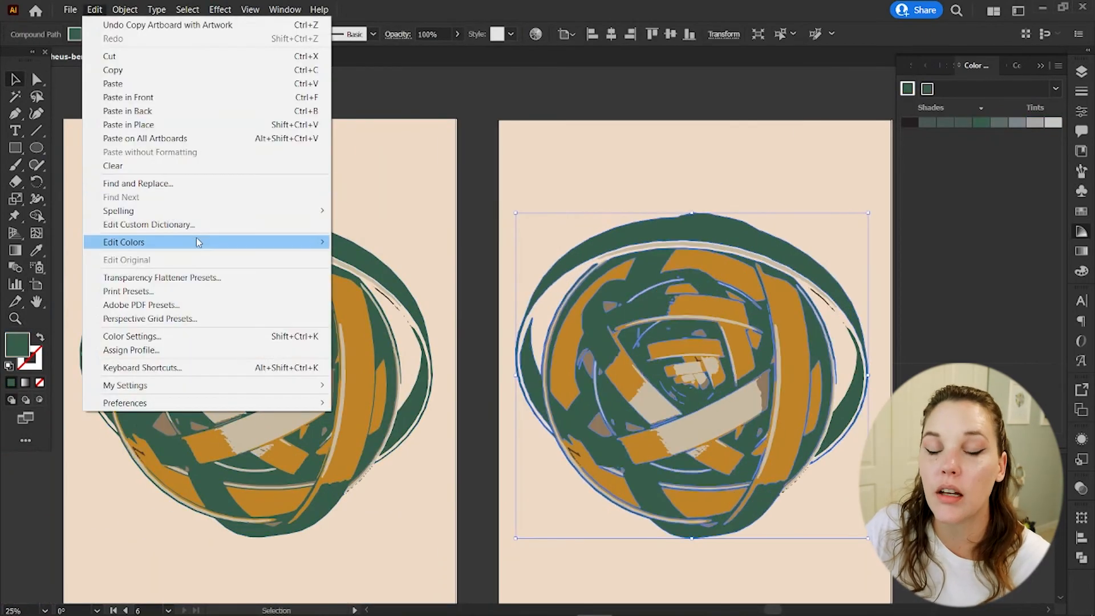
{"action": "left_click", "coordinate": [365, 240]}
{"action": "left_click_drag", "start_coordinate": [528, 132], "coordinate": [457, 128]}
{"action": "left_click_drag", "start_coordinate": [422, 338], "coordinate": [508, 319]}
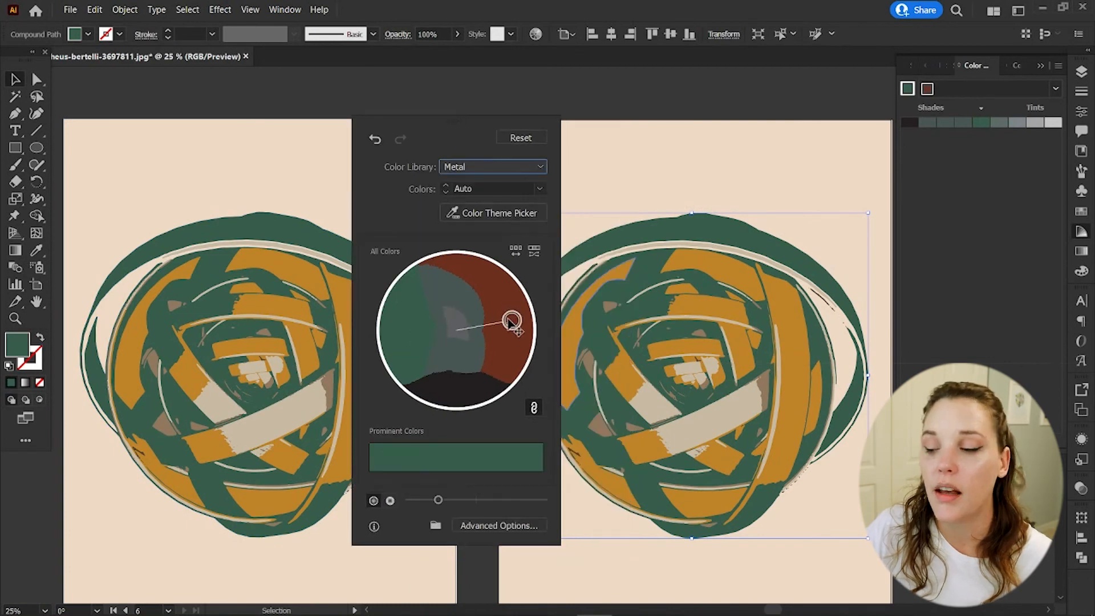
{"action": "key", "text": "Escape"}
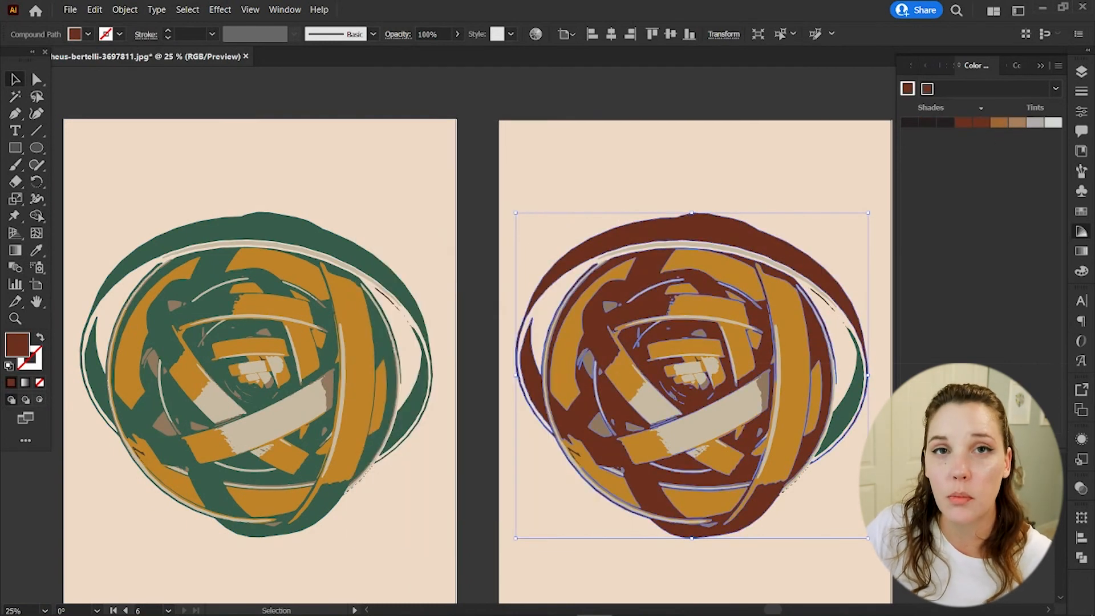
Set the remaining green crescent of the duplicated sphere to the same dark red-brown as its rings.
{"action": "left_click", "coordinate": [1081, 211]}
{"action": "left_click", "coordinate": [1039, 65]}
{"action": "left_click", "coordinate": [1079, 233]}
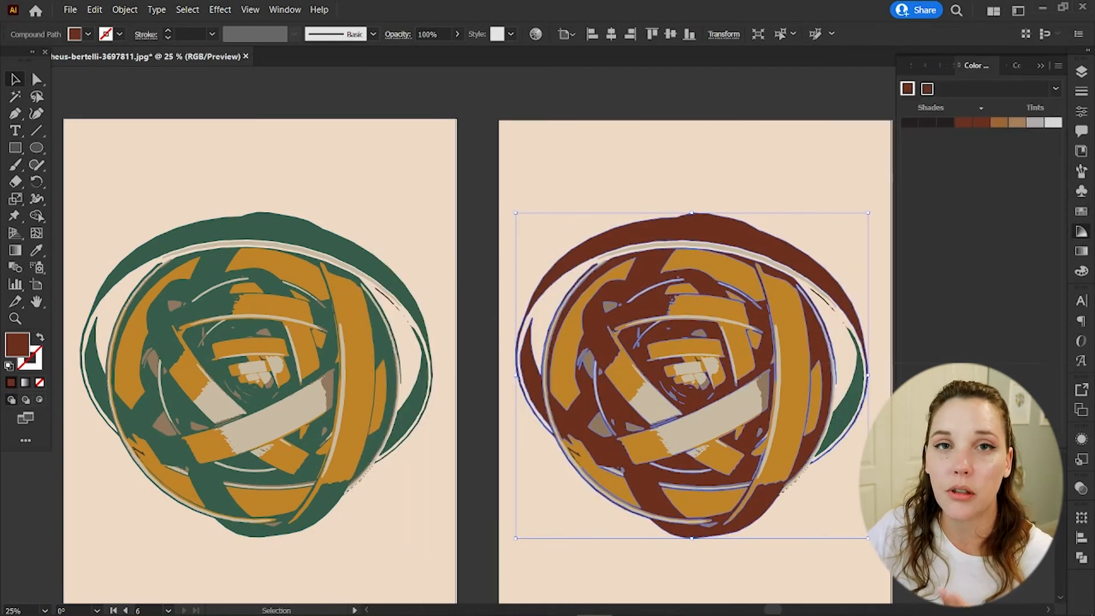
{"action": "key", "text": "a"}
{"action": "left_click", "coordinate": [849, 394]}
{"action": "left_click", "coordinate": [1081, 211]}
{"action": "left_click", "coordinate": [1039, 64]}
Recolor the orange bands of the duplicated red-brown sphere with the light brown tint from the limited Metal color range.
{"action": "left_click", "coordinate": [786, 328]}
{"action": "left_click", "coordinate": [713, 264], "text": "shift"}
{"action": "left_click", "coordinate": [579, 325], "text": "shift"}
{"action": "left_click", "coordinate": [625, 368], "text": "shift"}
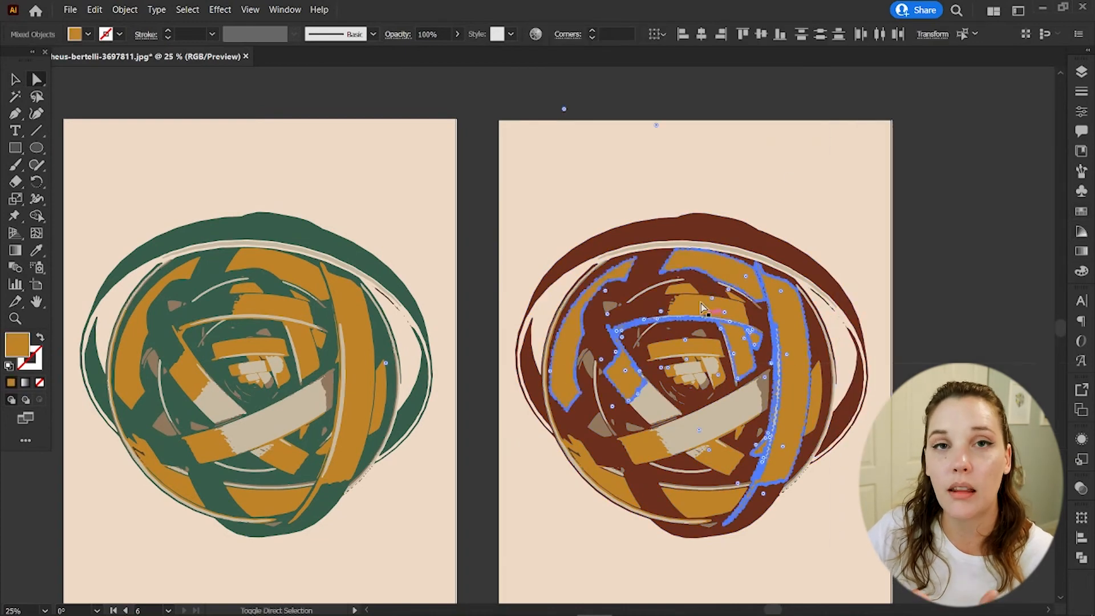
{"action": "left_click", "coordinate": [1079, 233]}
{"action": "left_click", "coordinate": [1050, 122]}
{"action": "left_click", "coordinate": [999, 122]}
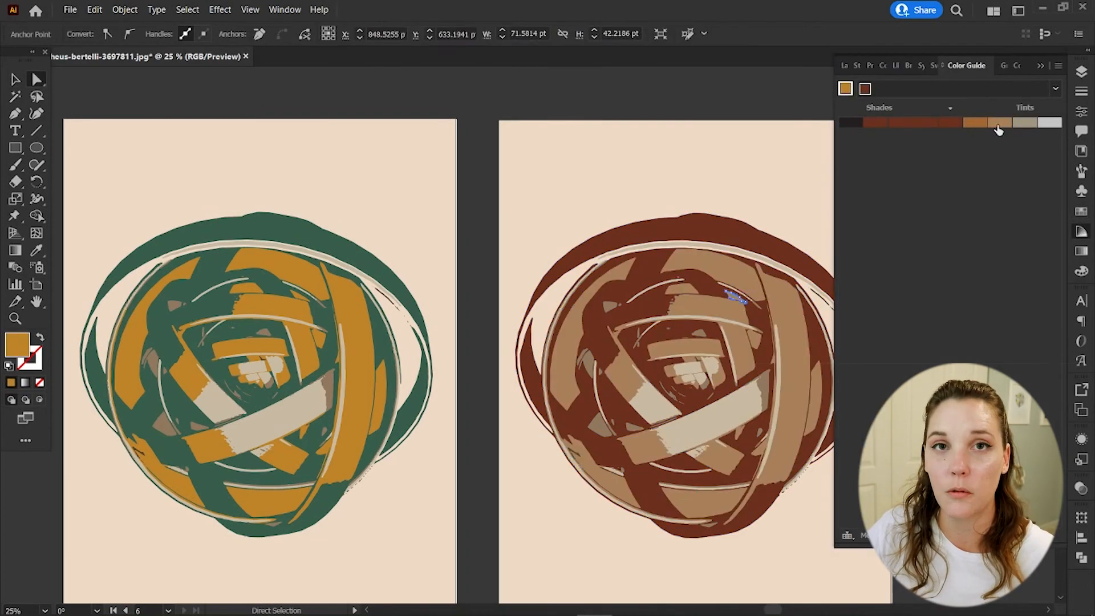
Set the beige central bands of the red-brown sphere to the lightest grey tint and deselect them.
{"action": "left_click", "coordinate": [694, 431]}
{"action": "left_click", "coordinate": [692, 373], "text": "shift"}
{"action": "left_click", "coordinate": [775, 360], "text": "shift"}
{"action": "scroll", "coordinate": [741, 374], "scroll_direction": "right", "scroll_amount": 4}
{"action": "left_click", "coordinate": [590, 449], "text": "shift"}
{"action": "left_click", "coordinate": [1048, 123]}
{"action": "left_click", "coordinate": [807, 196]}
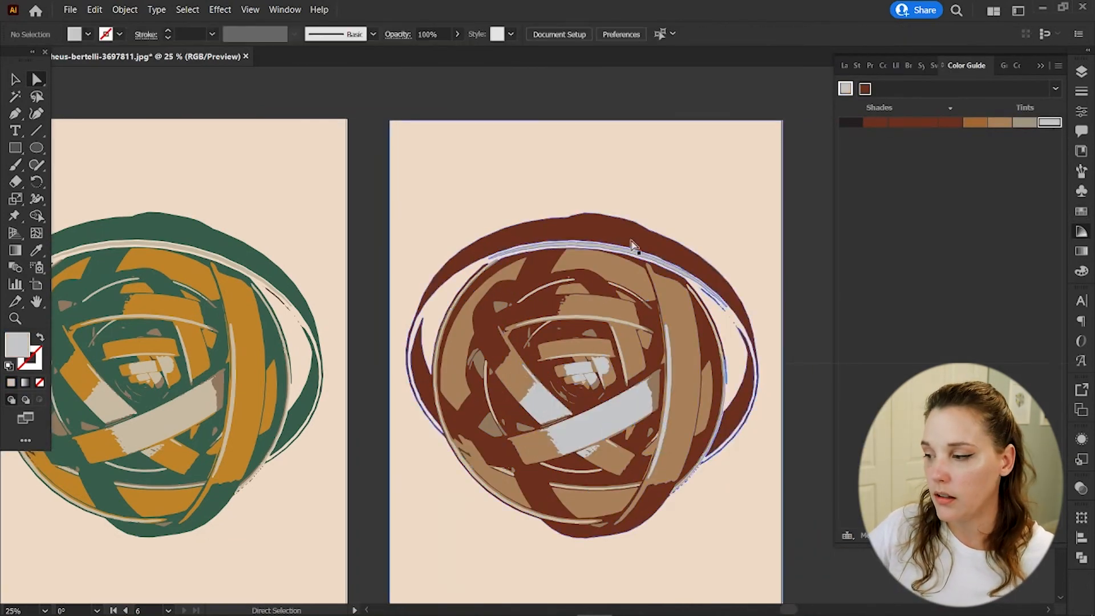
Place another copy of the green and orange sphere artboard beside the red-brown one and start recoloring its rings with the Landscape color library.
{"action": "key", "text": "z"}
{"action": "left_click_drag", "start_coordinate": [627, 365], "coordinate": [568, 368]}
{"action": "scroll", "coordinate": [568, 367], "scroll_direction": "right", "scroll_amount": 2}
{"action": "key", "text": "v"}
{"action": "scroll", "coordinate": [569, 367], "scroll_direction": "left", "scroll_amount": 1}
{"action": "left_click", "coordinate": [1081, 231]}
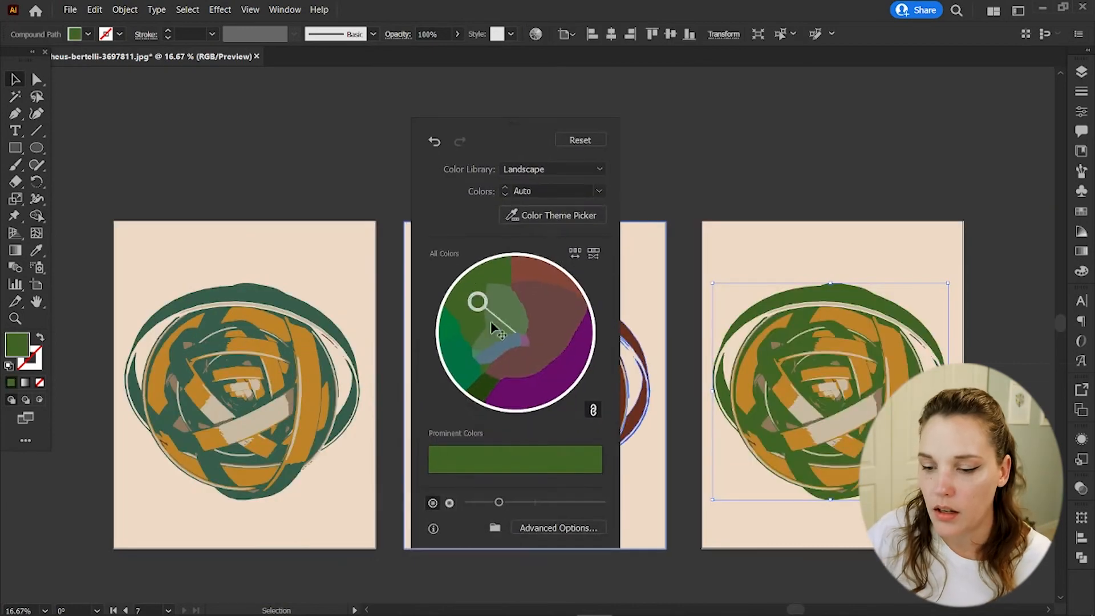
Try purple from the Landscape color library on the third sphere's rings and look through the advanced recolor options.
{"action": "left_click_drag", "start_coordinate": [490, 320], "coordinate": [559, 371]}
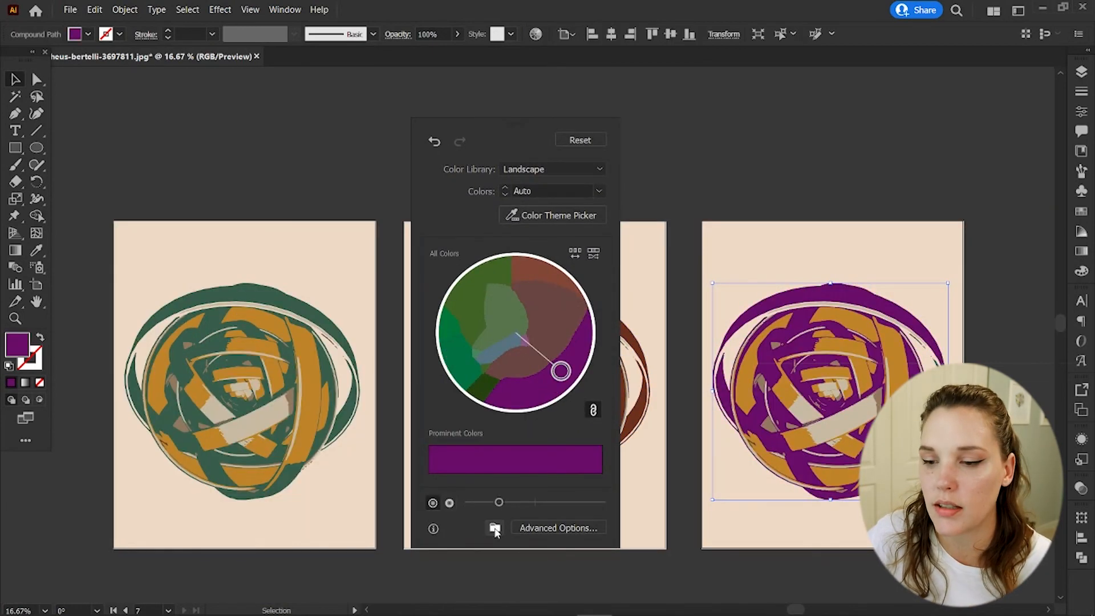
{"action": "left_click", "coordinate": [433, 502]}
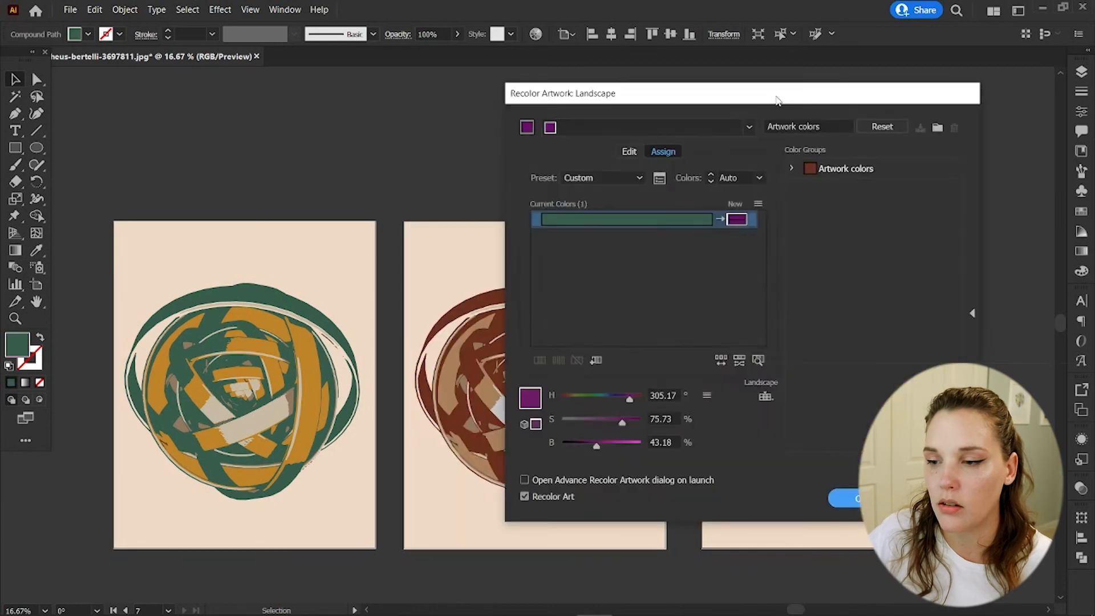
{"action": "left_click_drag", "start_coordinate": [775, 101], "coordinate": [426, 91]}
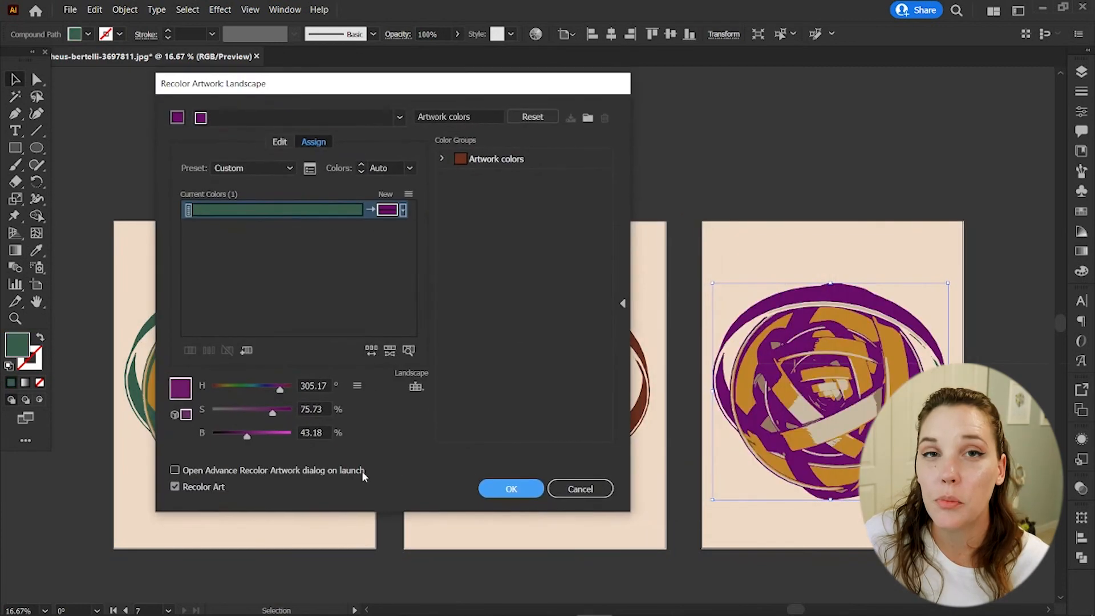
{"action": "left_click", "coordinate": [398, 118]}
{"action": "left_click", "coordinate": [567, 491]}
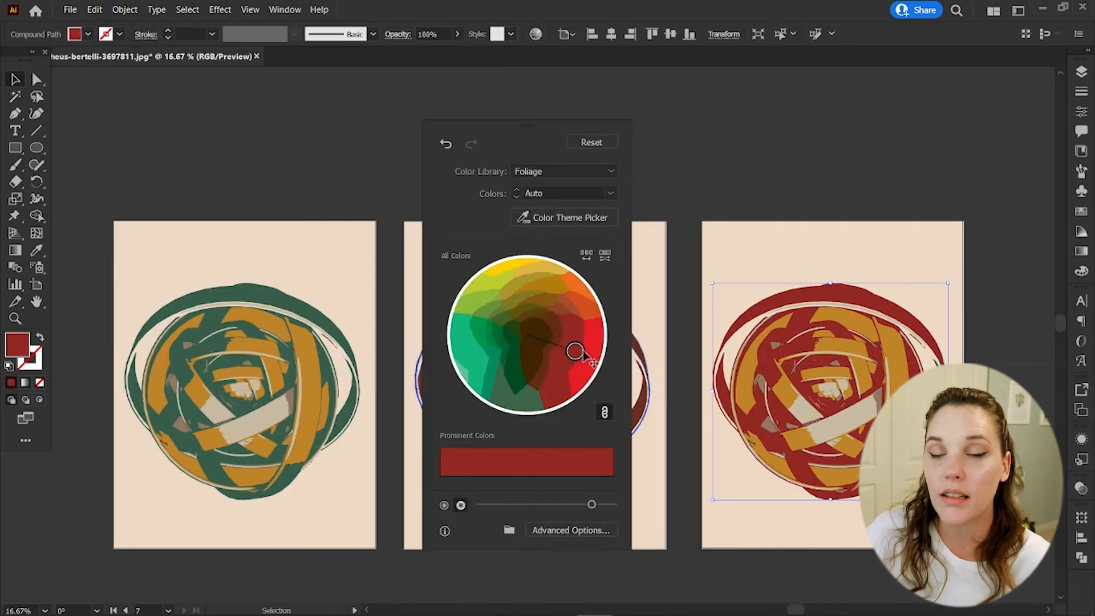
Recolor the third sphere's rings dark brown with Recolor Artwork and the Foliage color library.
{"action": "left_click_drag", "start_coordinate": [566, 352], "coordinate": [529, 356]}
{"action": "left_click_drag", "start_coordinate": [526, 131], "coordinate": [403, 143]}
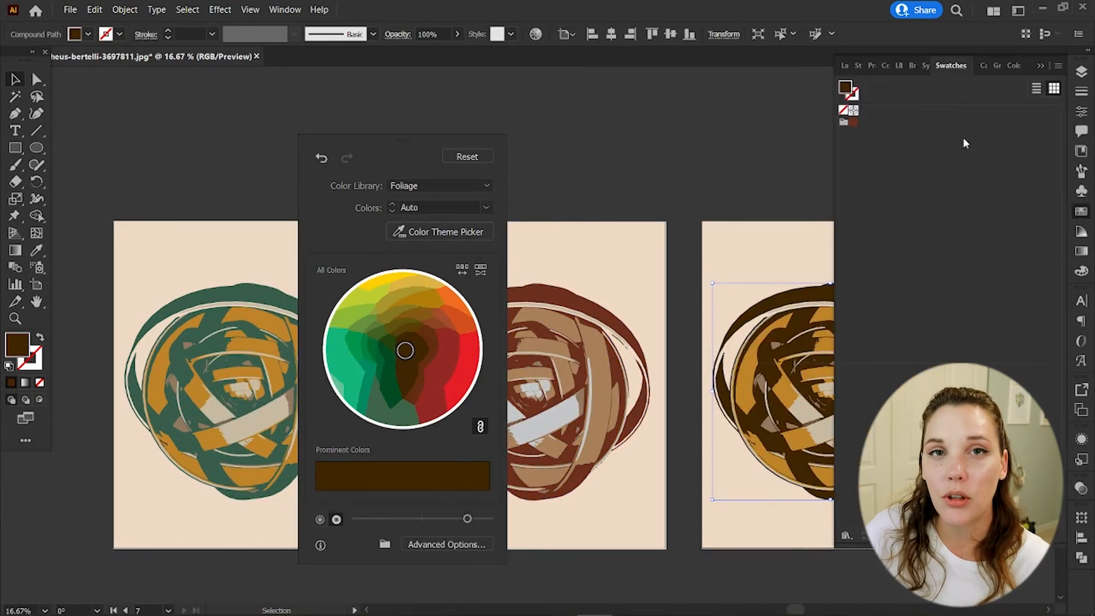
{"action": "left_click", "coordinate": [963, 139]}
Recolor the third sphere's orange bands lime green and its beige central bands pale mint using the Foliage color library.
{"action": "key", "text": "v"}
{"action": "left_click", "coordinate": [866, 381]}
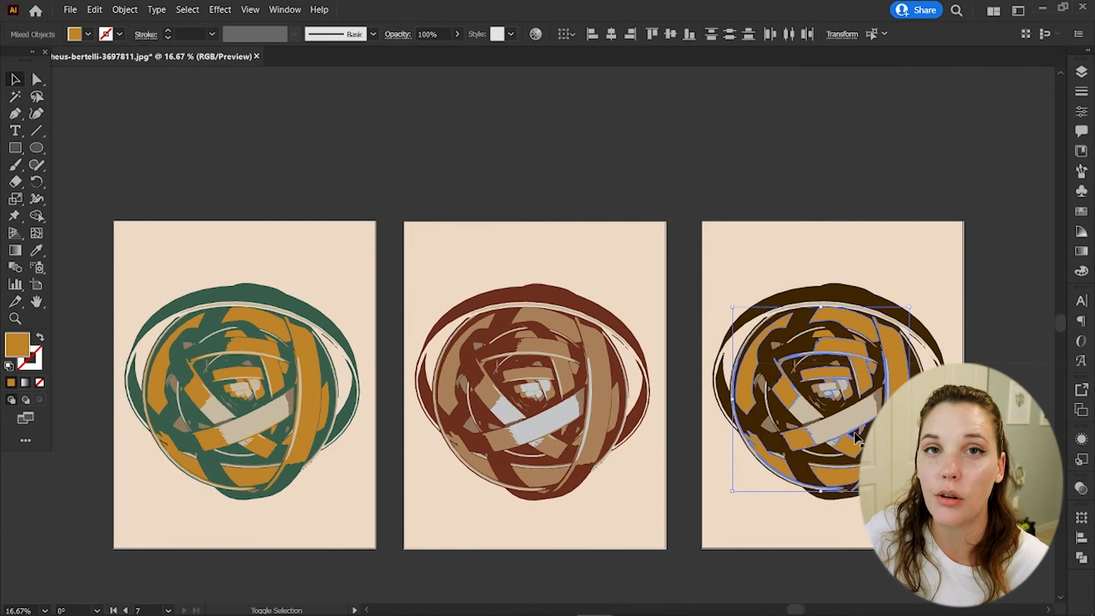
{"action": "left_click", "coordinate": [94, 10]}
{"action": "mouse_move", "coordinate": [198, 241]}
{"action": "left_click", "coordinate": [379, 242]}
{"action": "left_click", "coordinate": [563, 171]}
{"action": "mouse_move", "coordinate": [550, 369]}
{"action": "left_click", "coordinate": [670, 396]}
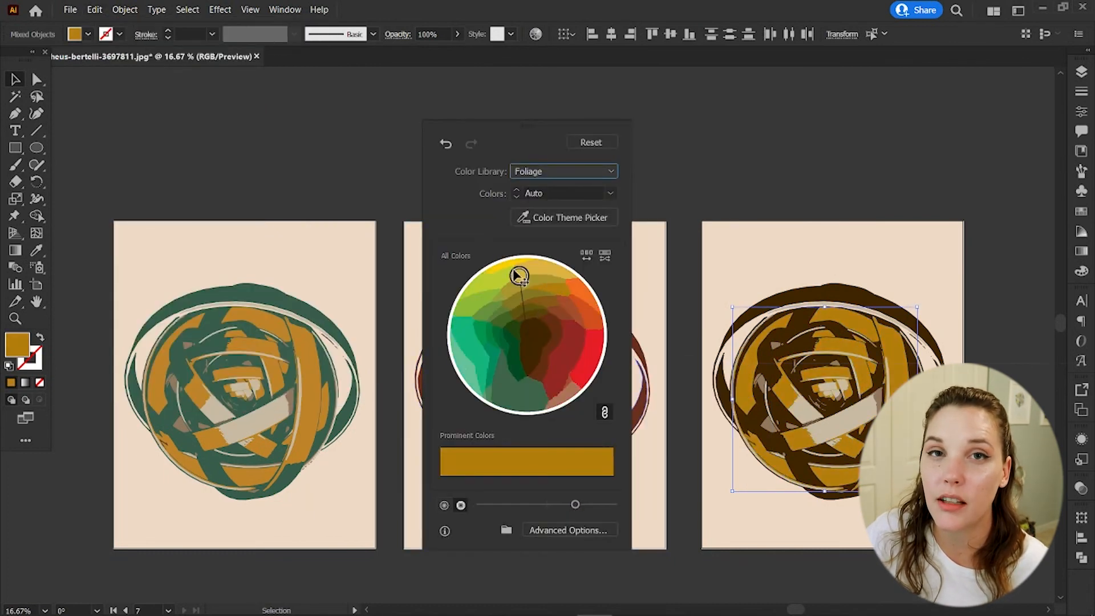
{"action": "mouse_move", "coordinate": [517, 275]}
{"action": "left_mouse_down"}
{"action": "mouse_move", "coordinate": [502, 279]}
{"action": "mouse_move", "coordinate": [516, 361]}
{"action": "mouse_move", "coordinate": [464, 366]}
{"action": "mouse_move", "coordinate": [582, 293]}
{"action": "mouse_move", "coordinate": [539, 271]}
{"action": "left_mouse_up"}
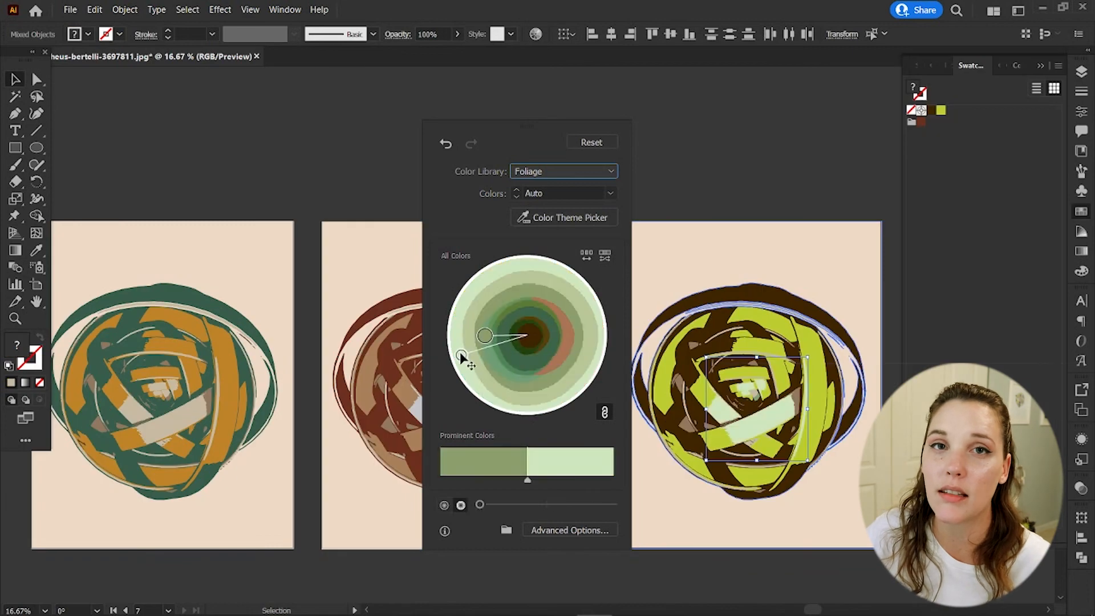
{"action": "left_click_drag", "start_coordinate": [459, 357], "coordinate": [496, 340]}
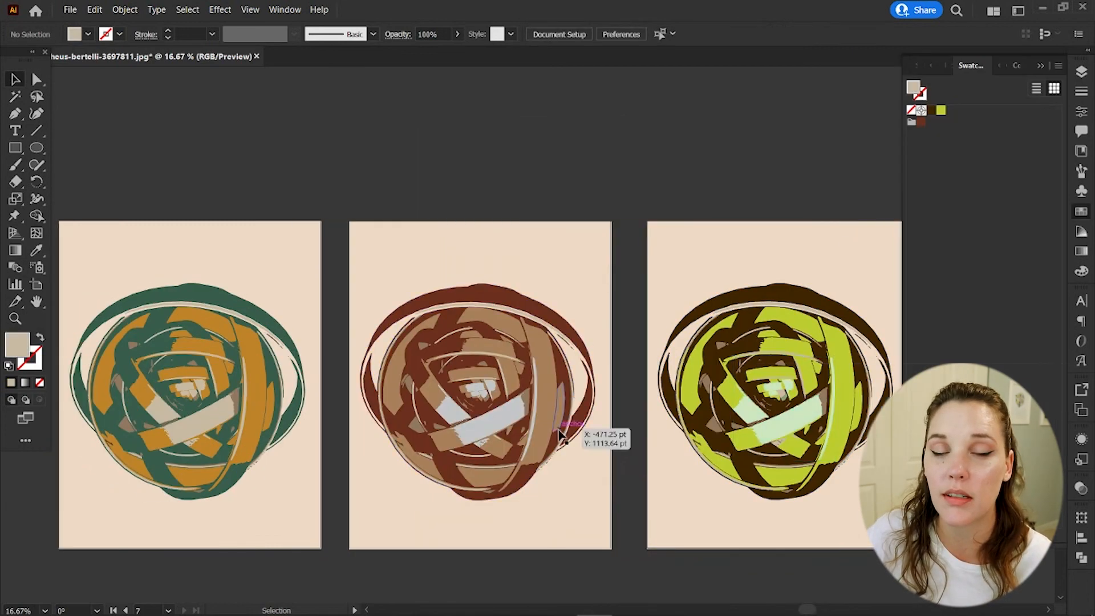
Set the light grey central bands of the middle sphere to the artboard's peach background color with the Eyedropper.
{"action": "left_click", "coordinate": [506, 318]}
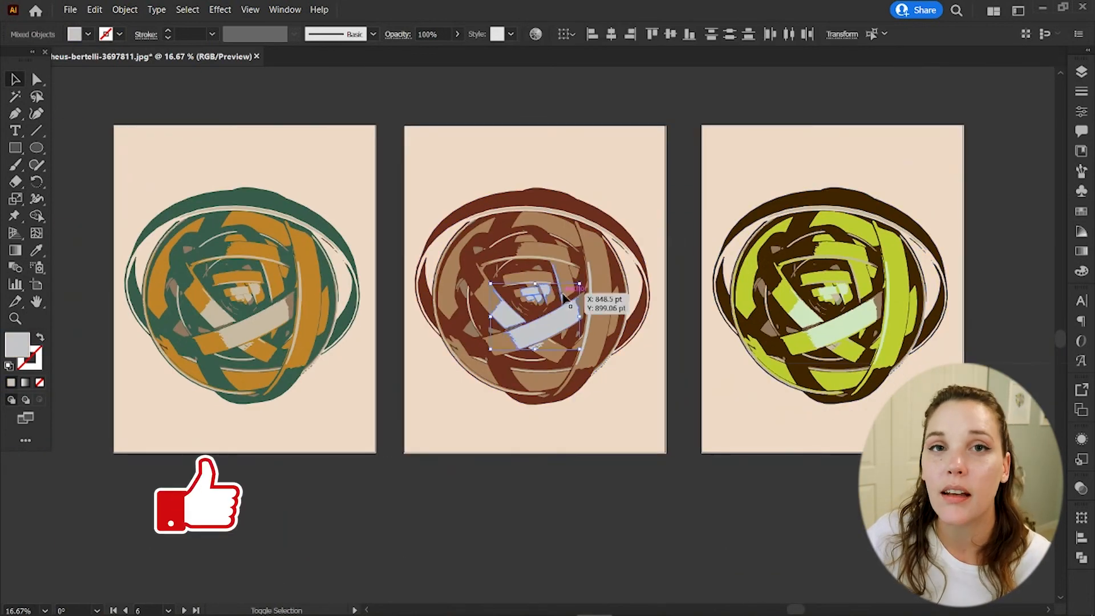
{"action": "key", "text": "i"}
{"action": "left_click", "coordinate": [560, 409]}
{"action": "key", "text": "v"}
{"action": "key", "text": "ctrl+shift+a"}
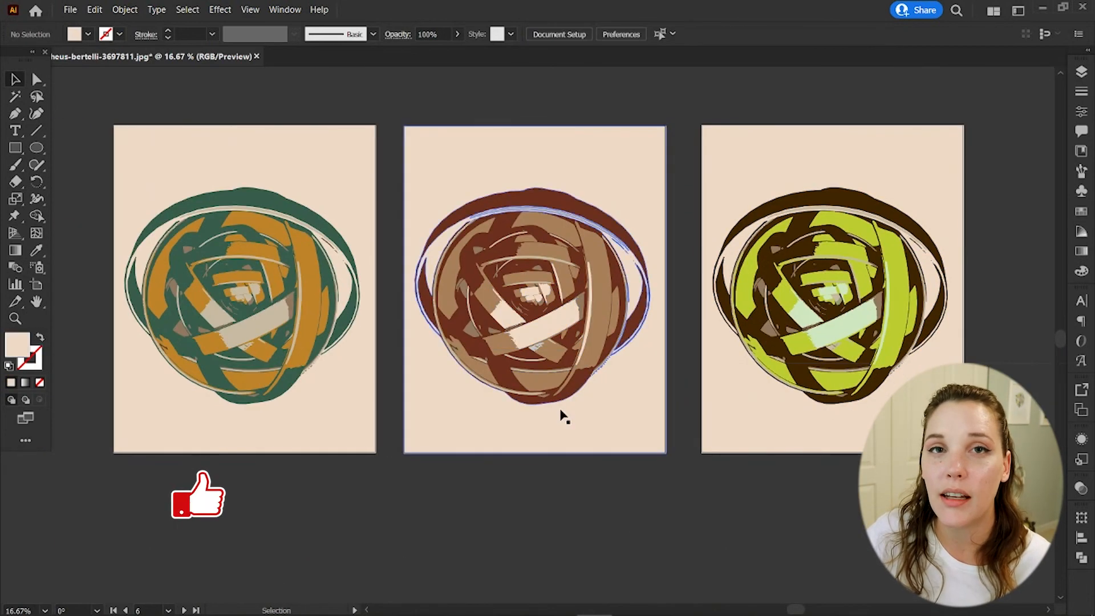
Match the leftover grey fragments below the middle sphere's diagonal band to the peach background with the Eyedropper, and deselect them.
{"action": "left_click", "coordinate": [579, 301]}
{"action": "left_click", "coordinate": [533, 349]}
{"action": "left_click", "coordinate": [584, 352]}
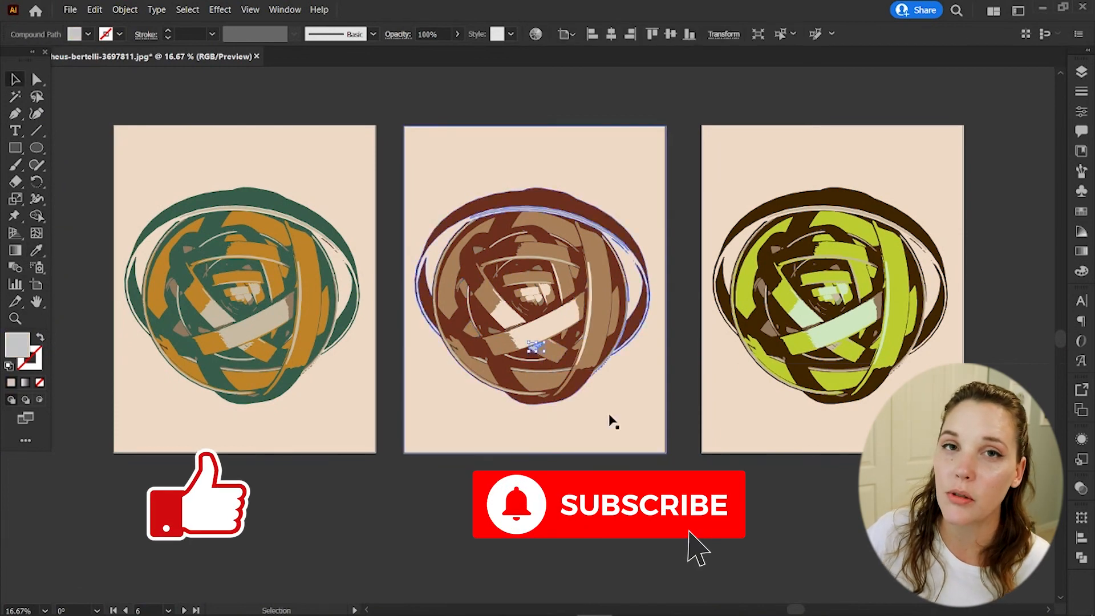
{"action": "key", "text": "i"}
{"action": "left_click", "coordinate": [611, 420]}
{"action": "key", "text": "v"}
{"action": "left_click", "coordinate": [422, 519]}
Recolor the leftover brown patches on the first sphere to match its neighboring bands by sampling their colors with the Eyedropper.
{"action": "left_click", "coordinate": [289, 306]}
{"action": "left_click", "coordinate": [180, 329], "text": "shift"}
{"action": "key", "text": "v"}
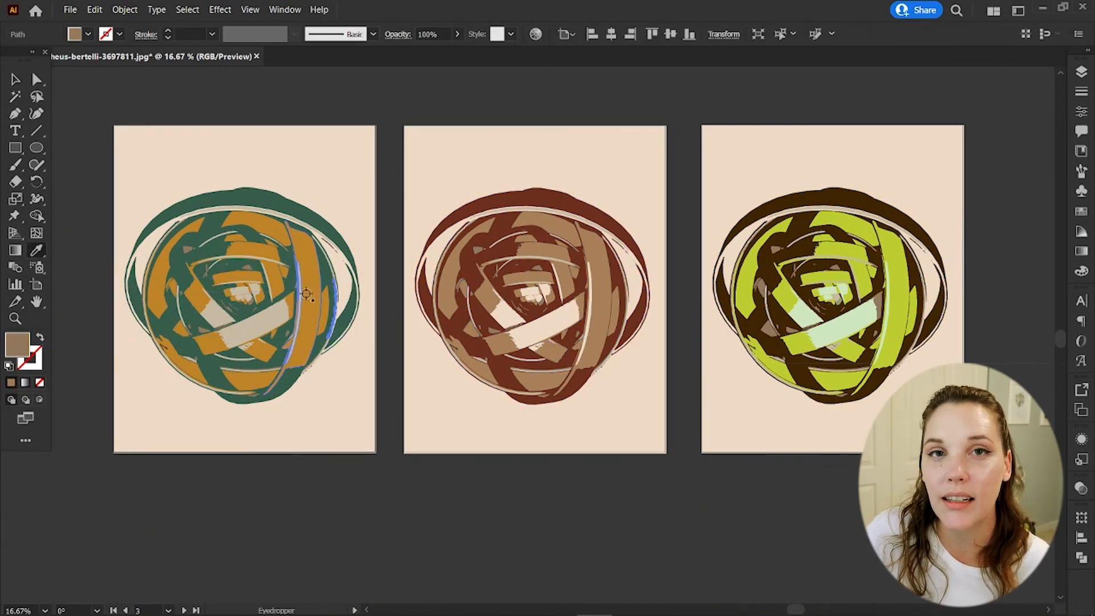
{"action": "left_click", "coordinate": [296, 358]}
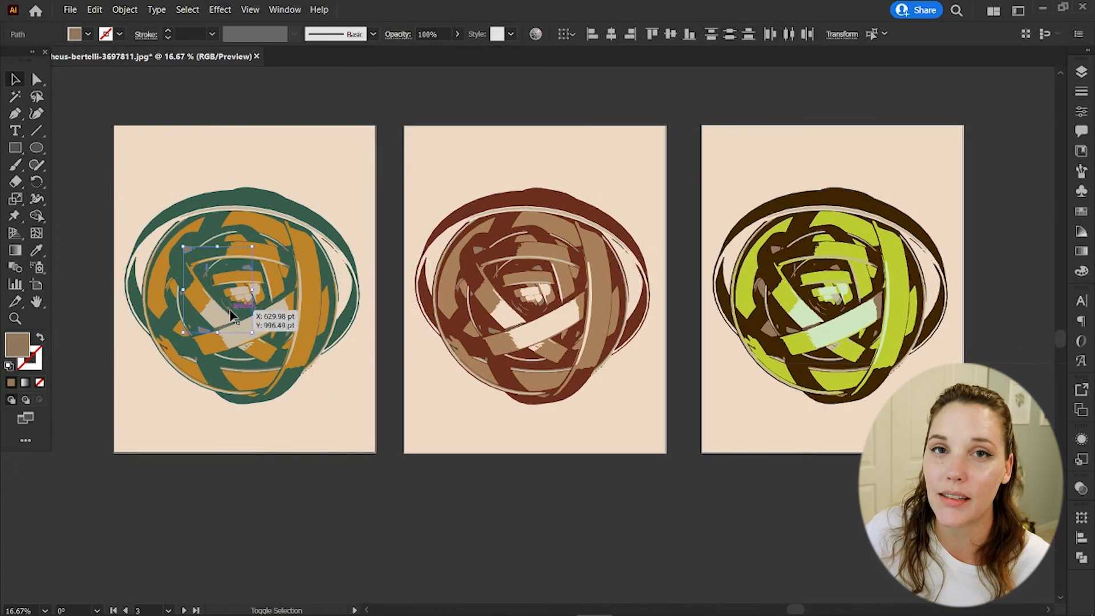